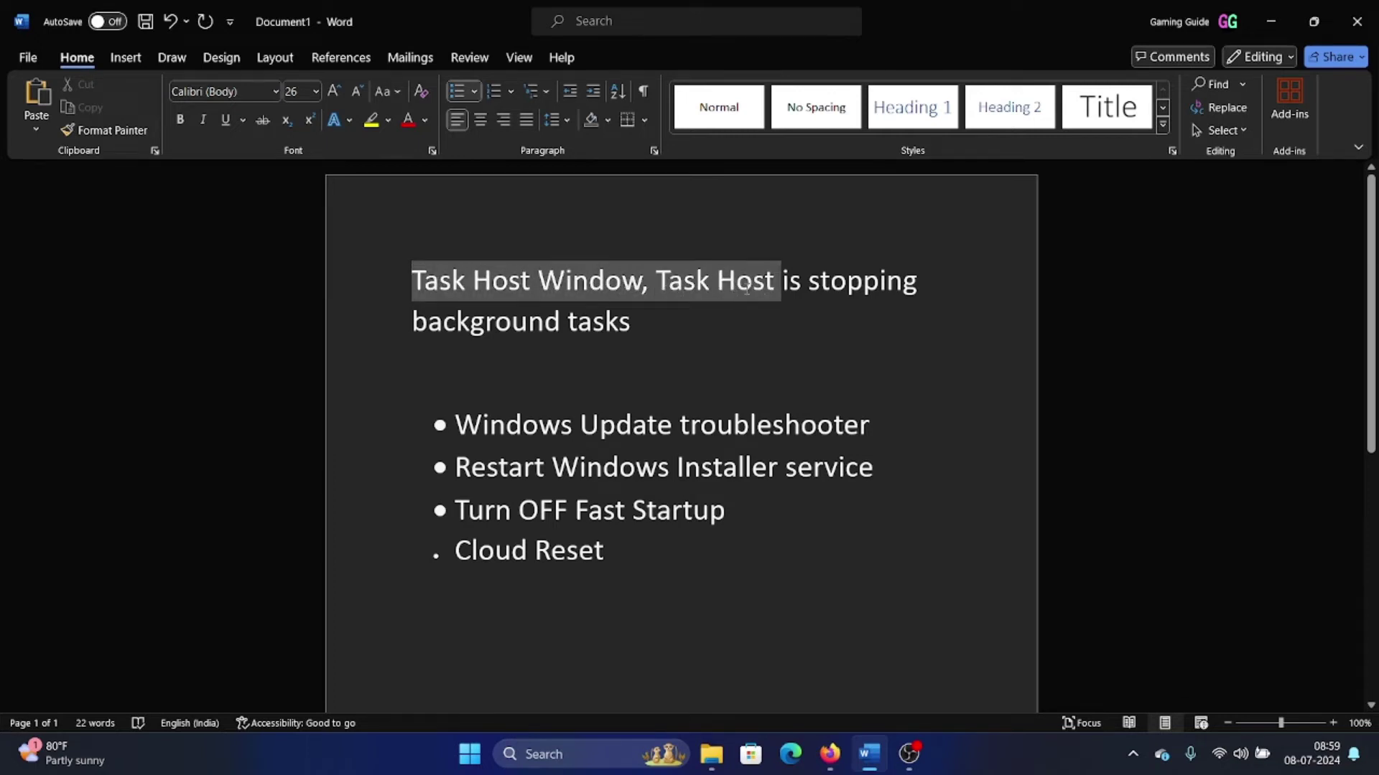
- Review running processes in Task Manager, close it, and highlight the Windows Update troubleshooter fix
{"action": "left_click", "coordinate": [691, 330]}
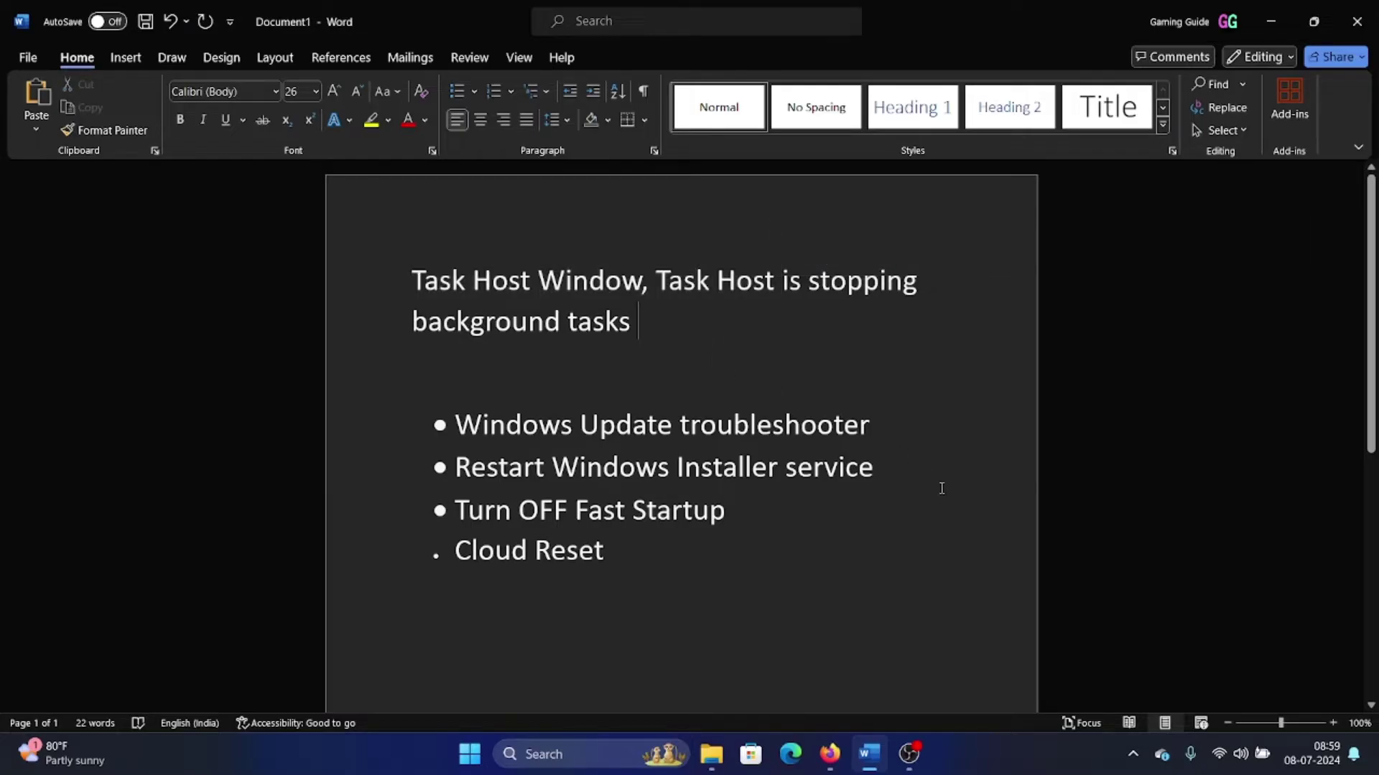
{"action": "left_click", "coordinate": [593, 759]}
{"action": "type", "text": "task"}
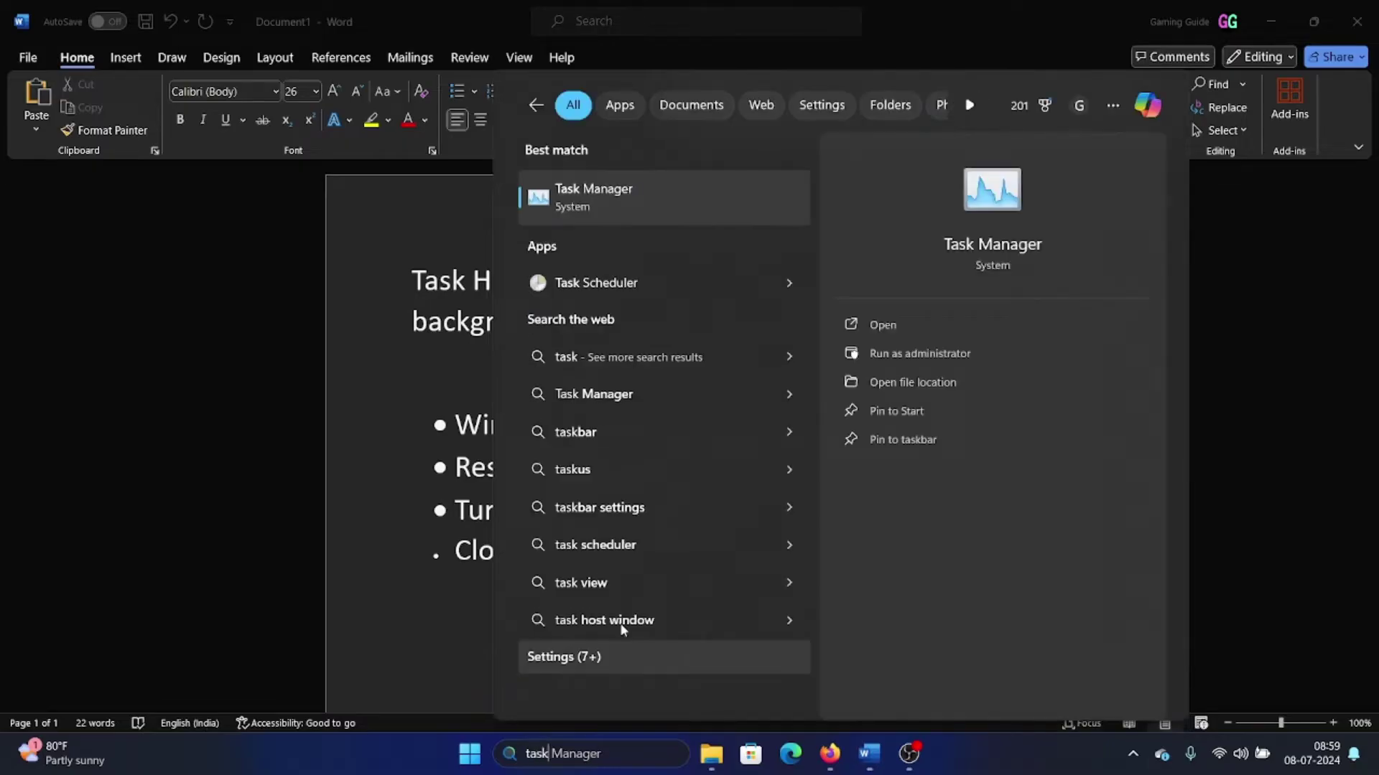
{"action": "left_click", "coordinate": [688, 205]}
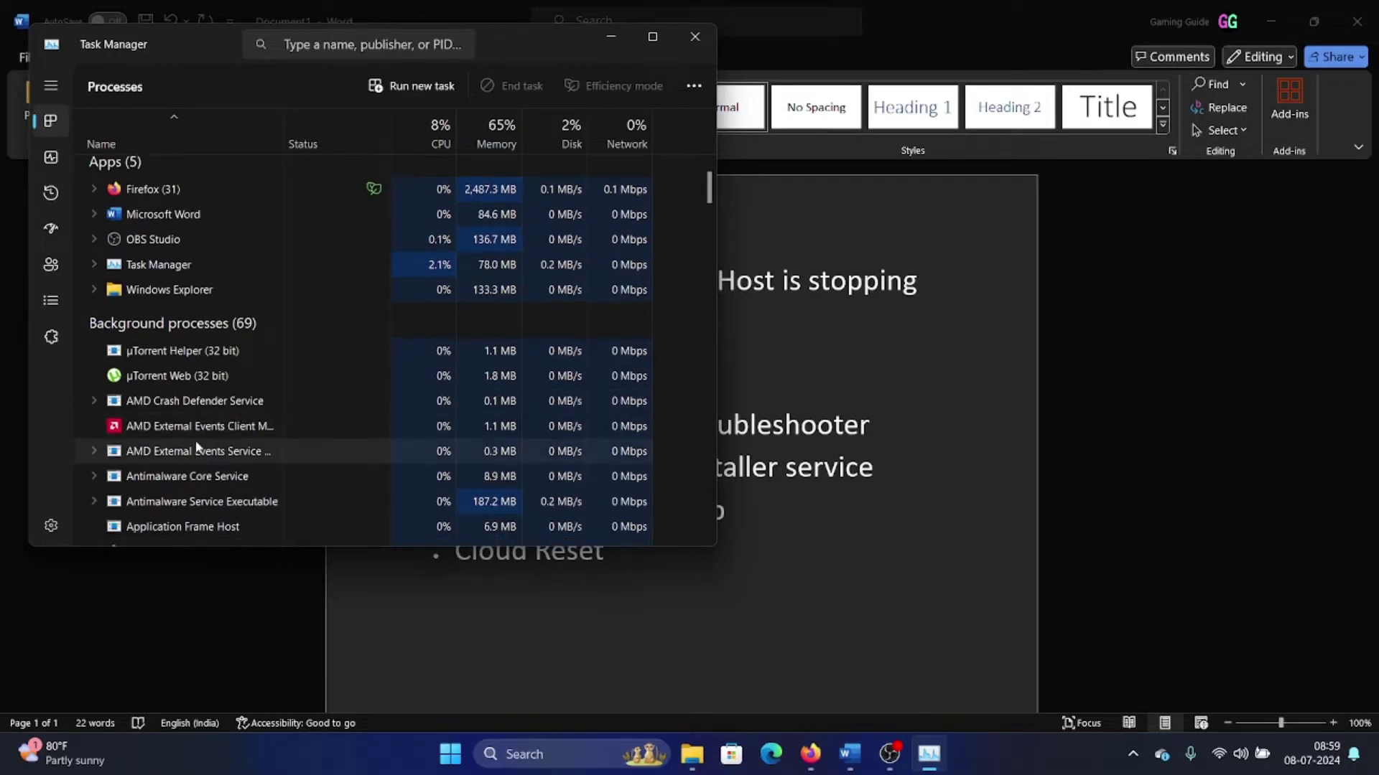
{"action": "scroll", "coordinate": [198, 431], "scroll_direction": "down", "scroll_amount": 2}
{"action": "scroll", "coordinate": [195, 440], "scroll_direction": "down", "scroll_amount": 1}
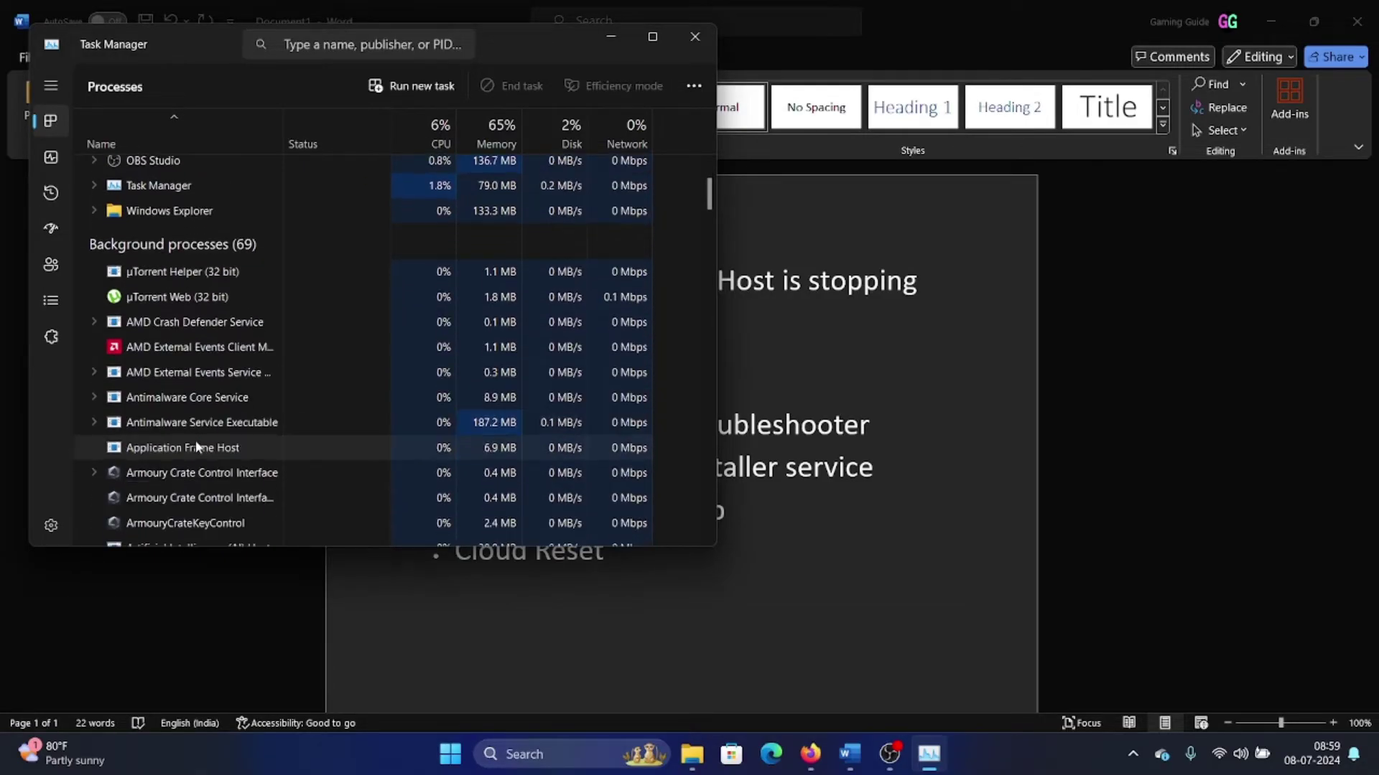
{"action": "scroll", "coordinate": [195, 441], "scroll_direction": "down", "scroll_amount": 1}
{"action": "scroll", "coordinate": [196, 441], "scroll_direction": "down", "scroll_amount": 1}
{"action": "scroll", "coordinate": [194, 440], "scroll_direction": "down", "scroll_amount": 1}
{"action": "scroll", "coordinate": [196, 437], "scroll_direction": "down", "scroll_amount": 1}
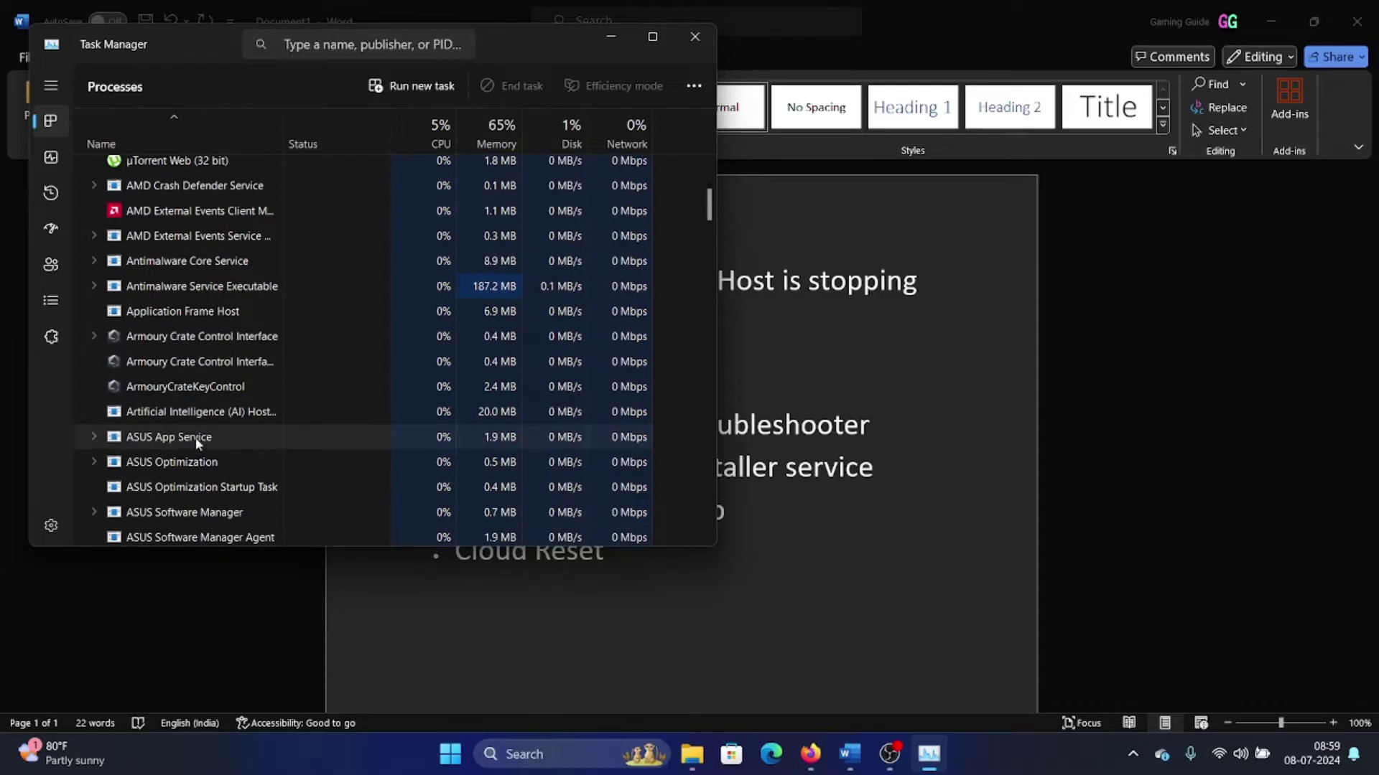
{"action": "left_click", "coordinate": [694, 37]}
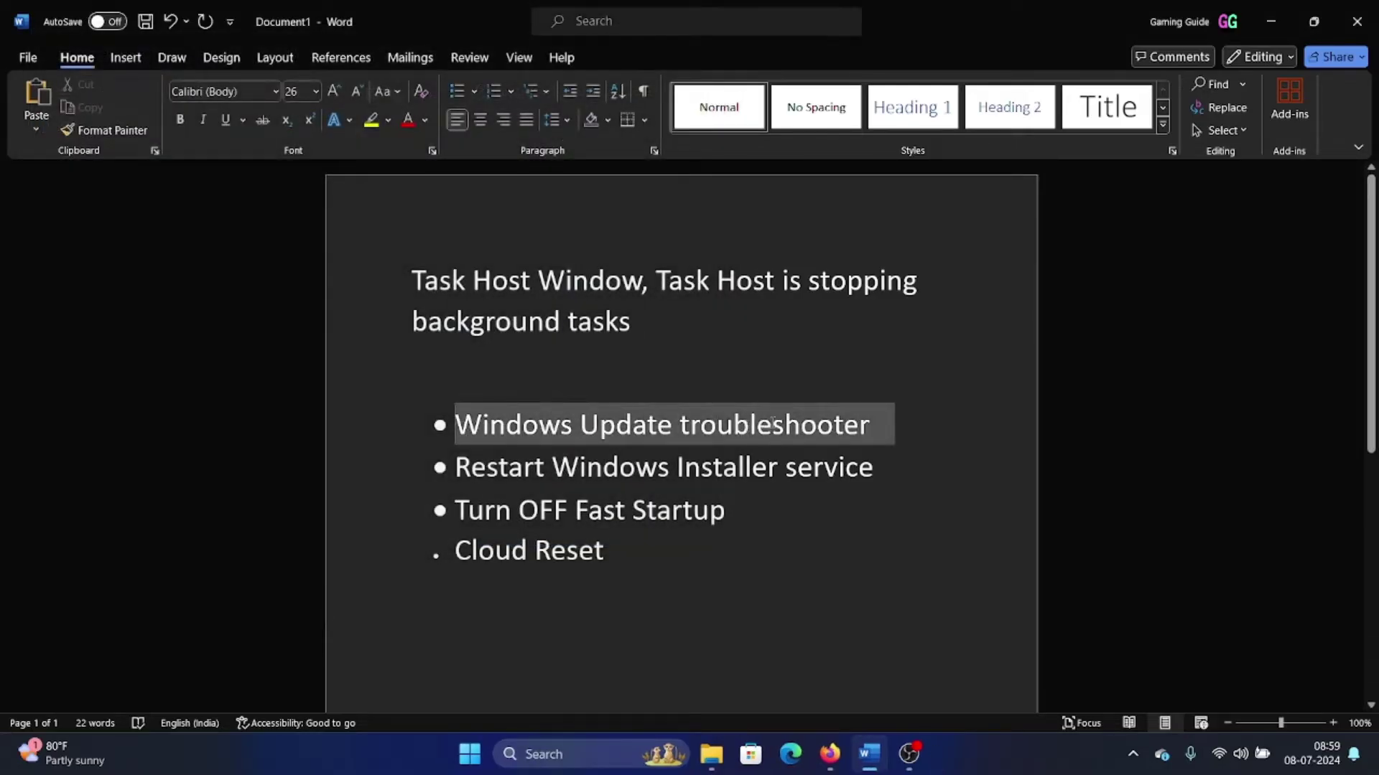
{"action": "left_click_drag", "start_coordinate": [455, 425], "coordinate": [800, 427]}
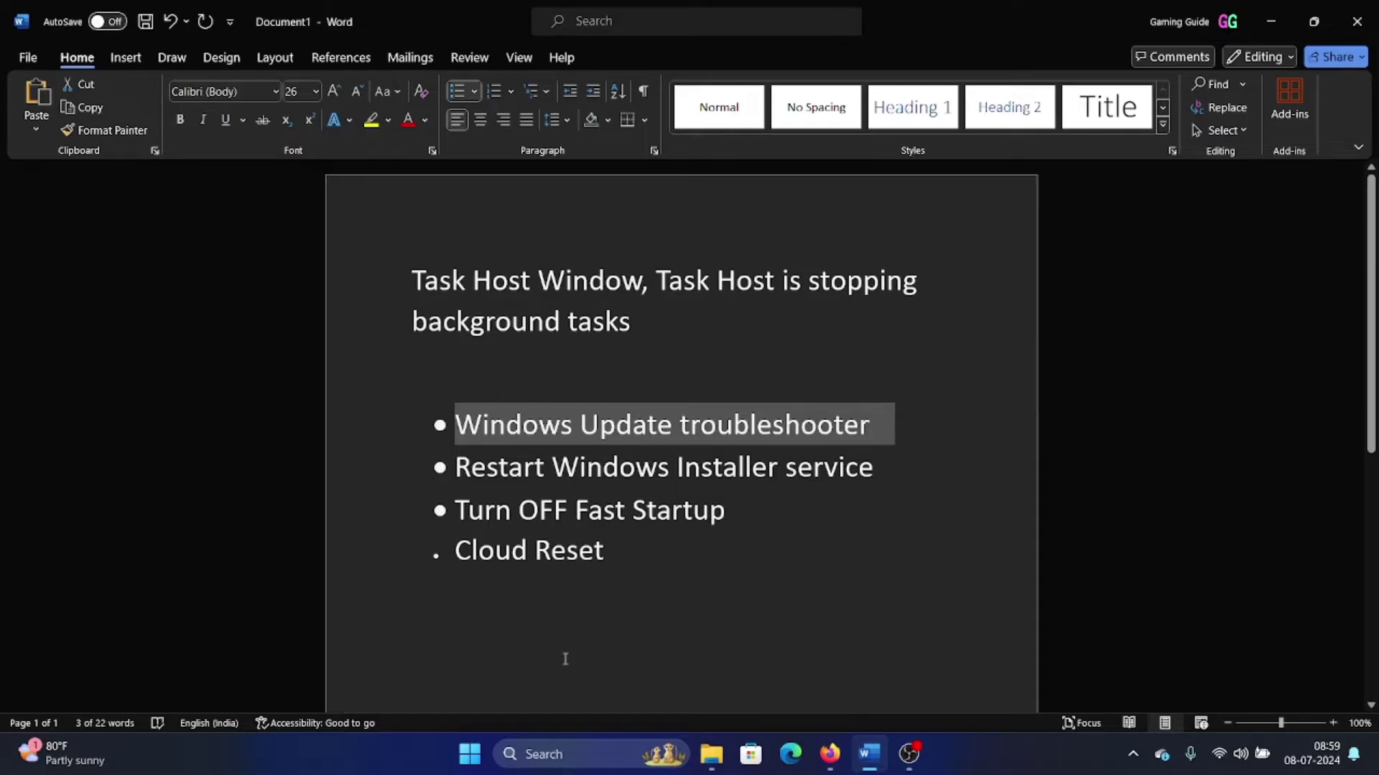
- Run the Windows Update troubleshooter from Settings > System > Troubleshoot > Other troubleshooters
{"action": "right_click", "coordinate": [469, 754]}
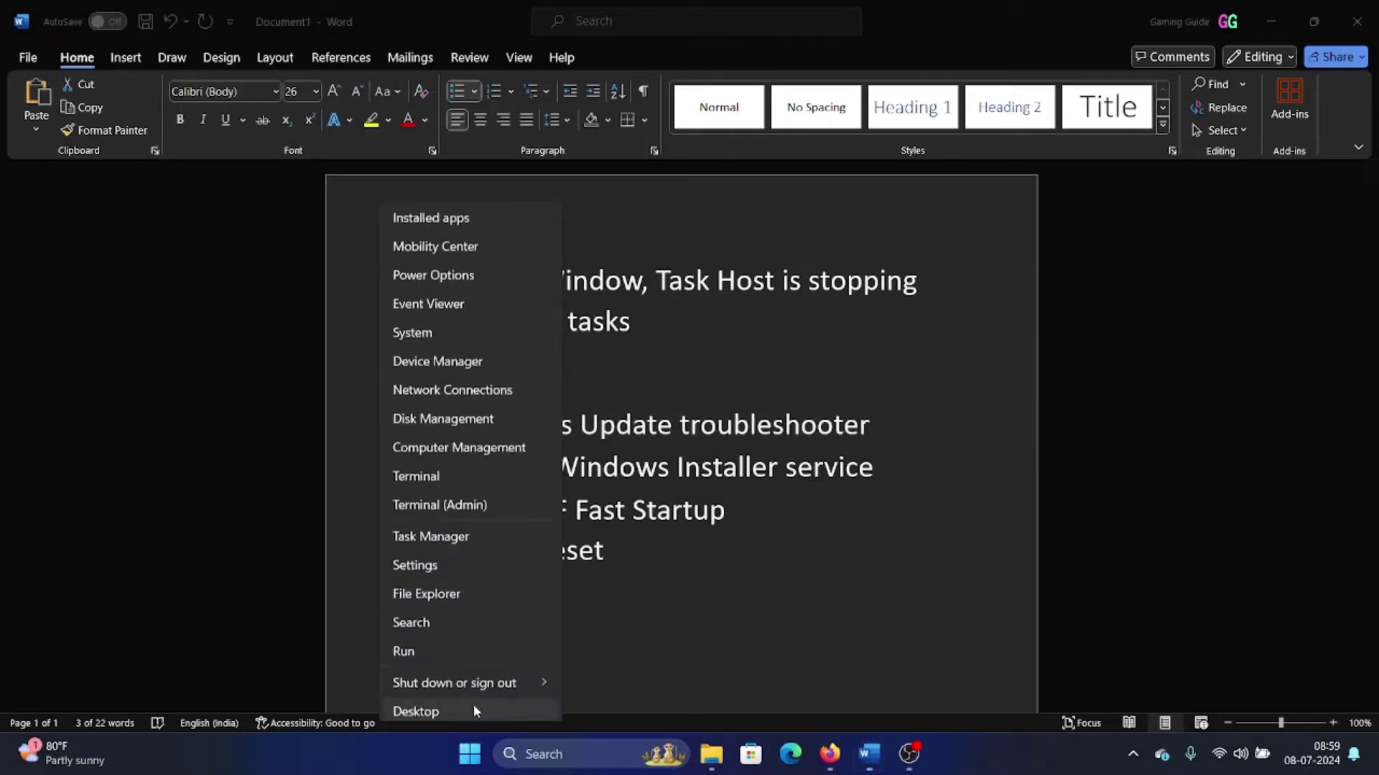
{"action": "left_click", "coordinate": [480, 563]}
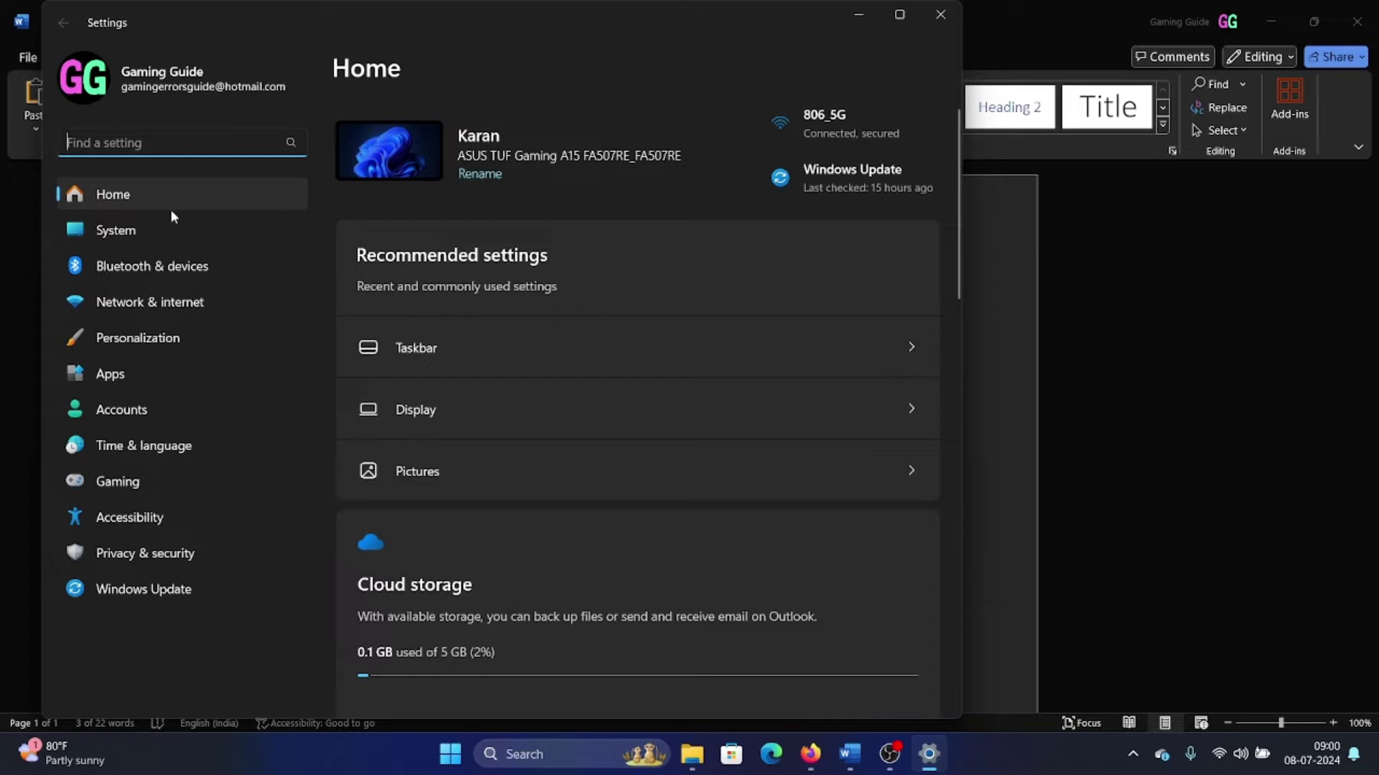
{"action": "left_click", "coordinate": [171, 232]}
{"action": "scroll", "coordinate": [569, 430], "scroll_direction": "down", "scroll_amount": 2}
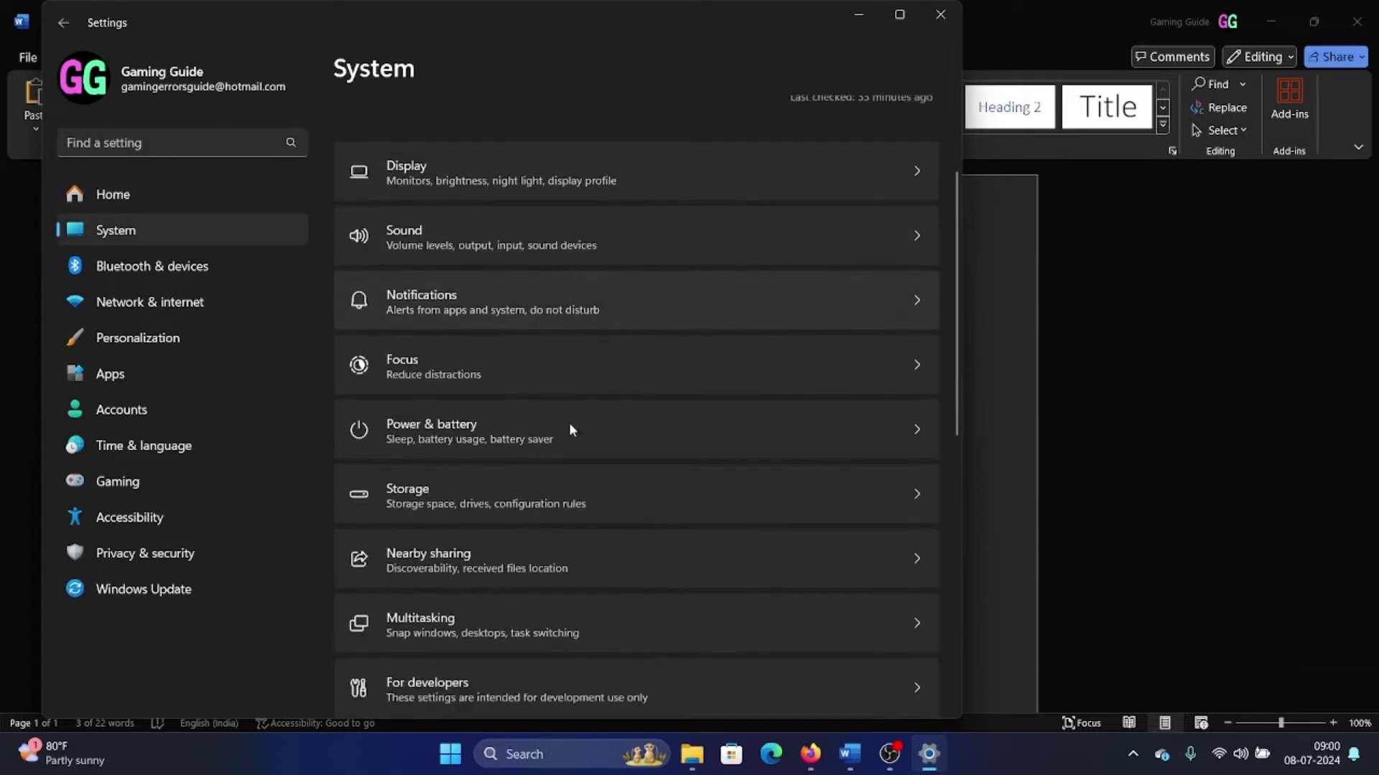
{"action": "scroll", "coordinate": [569, 428], "scroll_direction": "down", "scroll_amount": 3}
{"action": "scroll", "coordinate": [569, 429], "scroll_direction": "down", "scroll_amount": 2}
{"action": "left_click", "coordinate": [563, 440]}
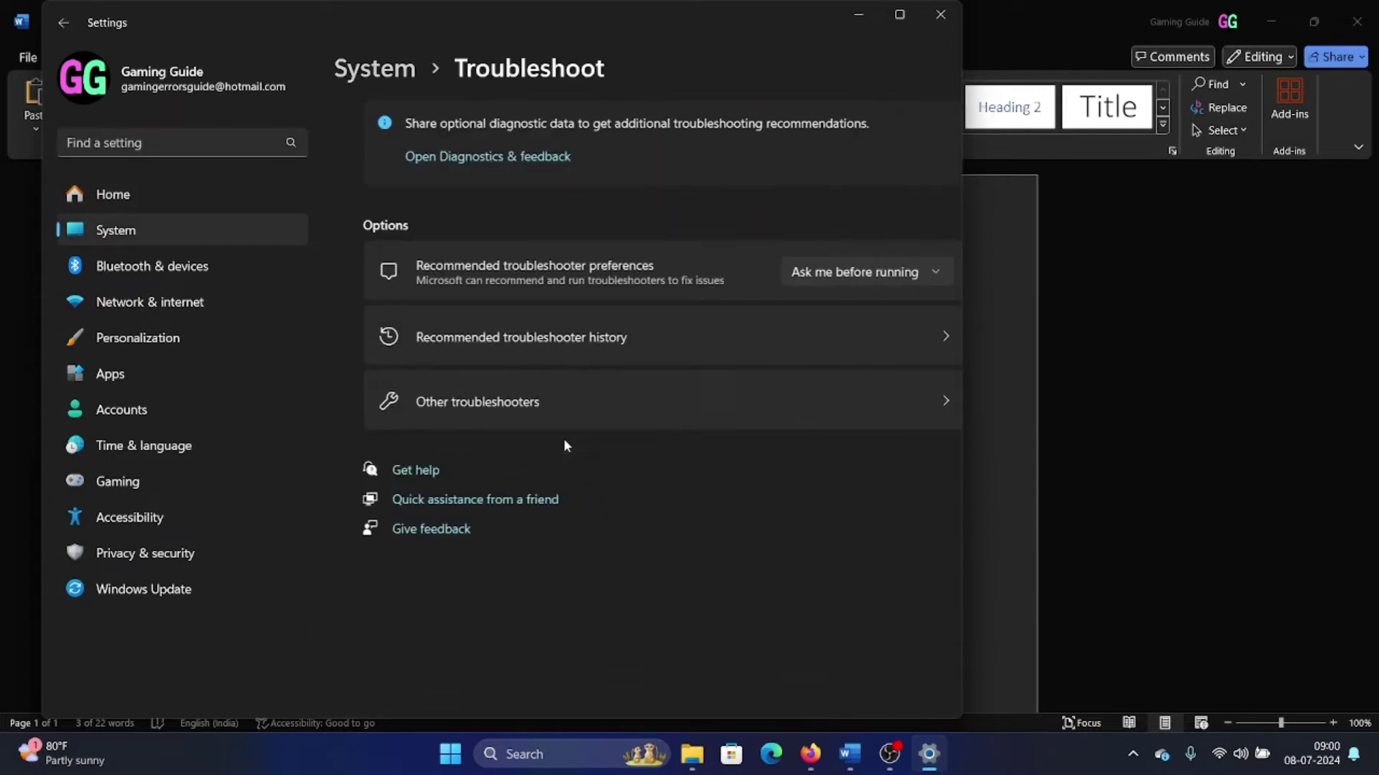
{"action": "left_click", "coordinate": [569, 412]}
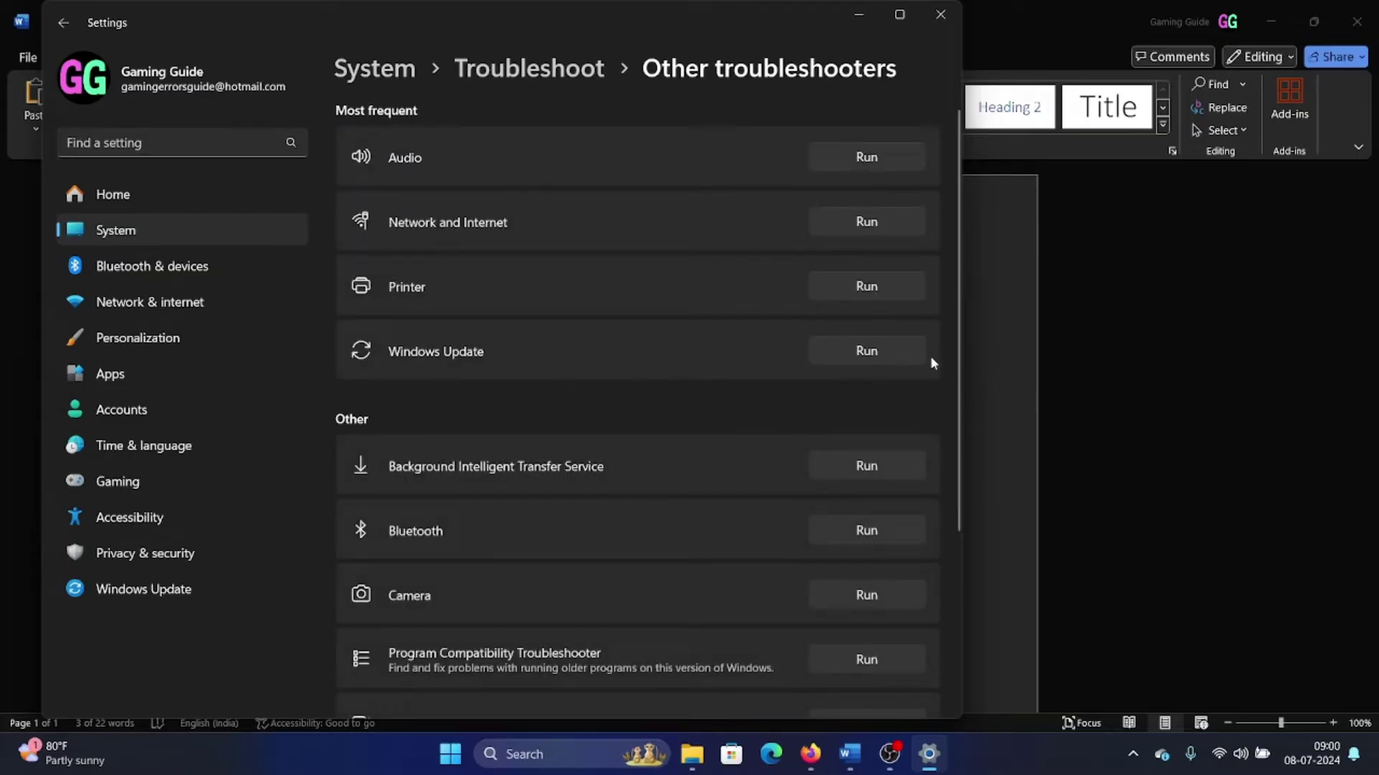
{"action": "left_click", "coordinate": [917, 352]}
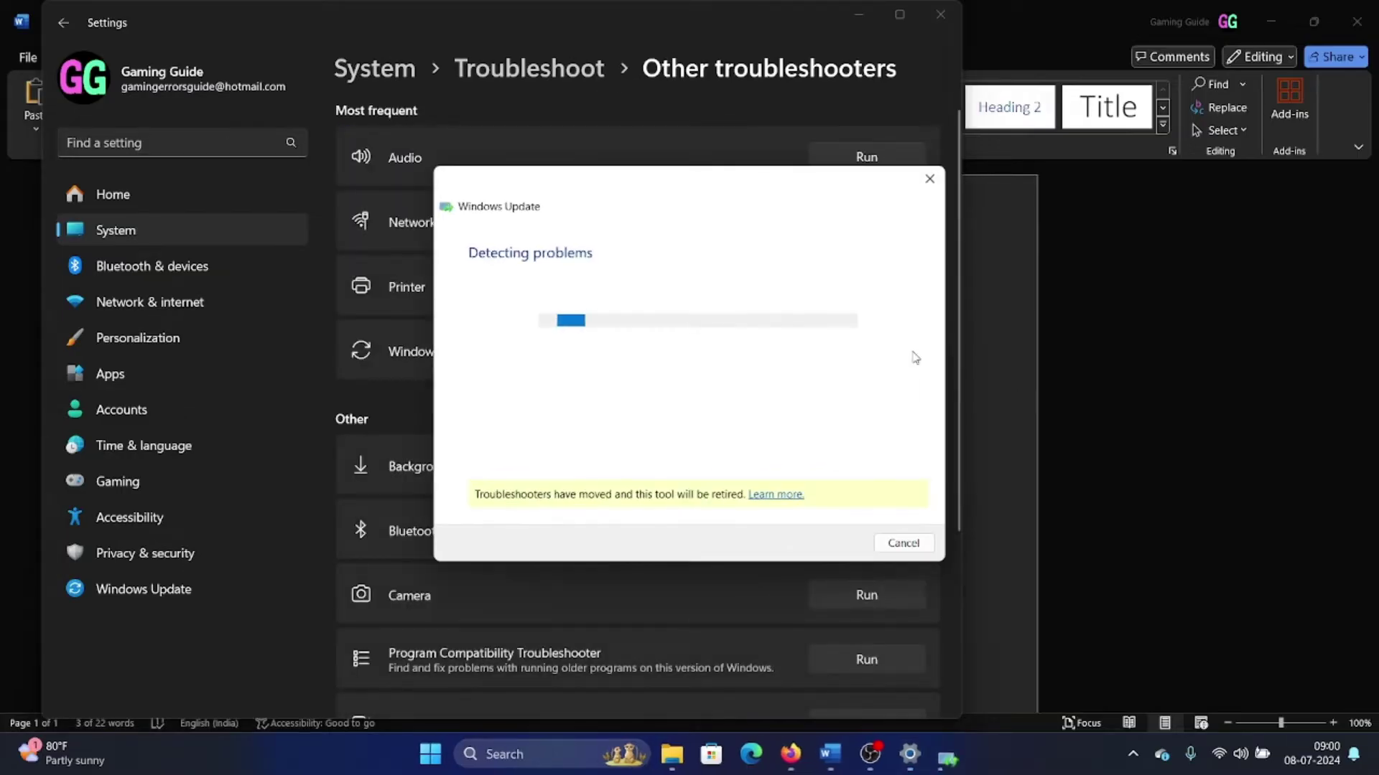
- Close the troubleshooter and Settings, and highlight the Restart Windows Installer service fix
{"action": "left_click", "coordinate": [928, 183]}
{"action": "left_click", "coordinate": [940, 15]}
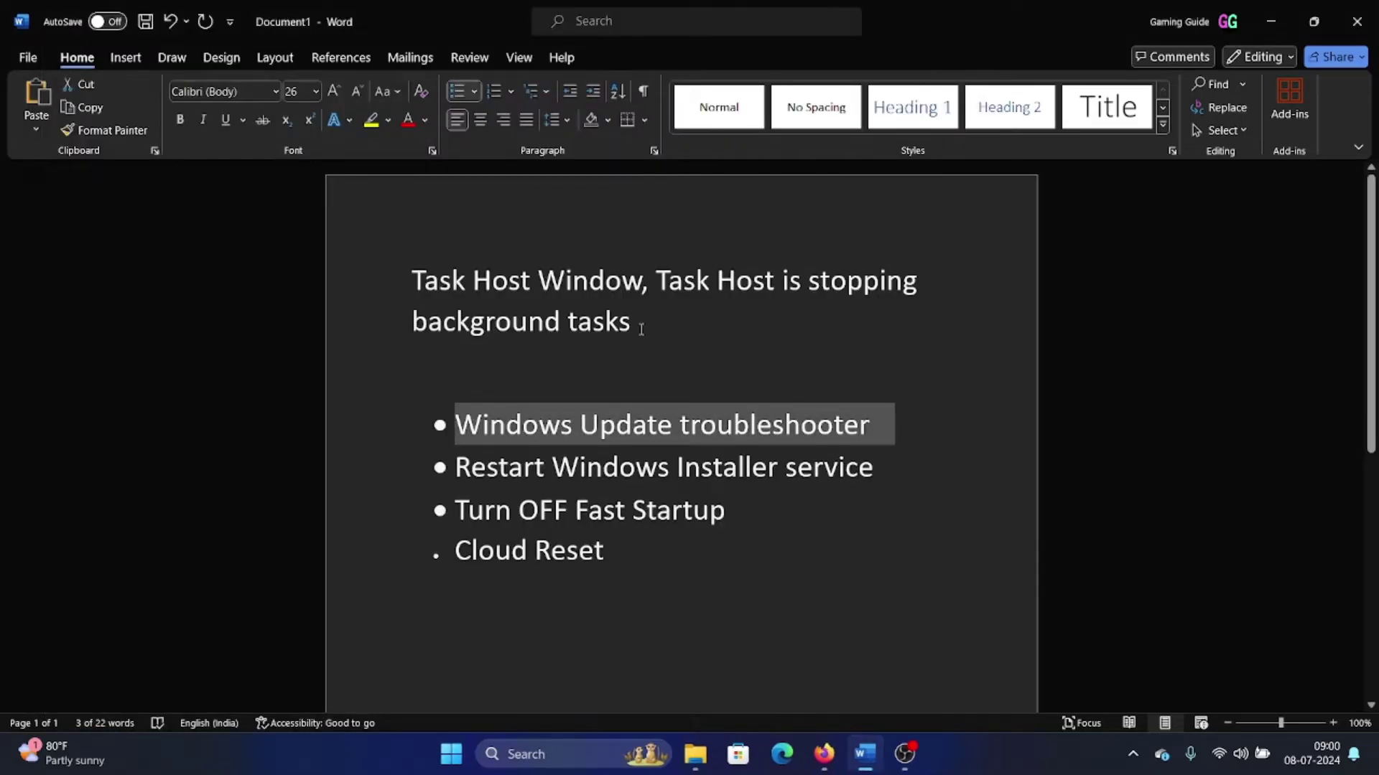
{"action": "left_click_drag", "start_coordinate": [452, 467], "coordinate": [886, 485]}
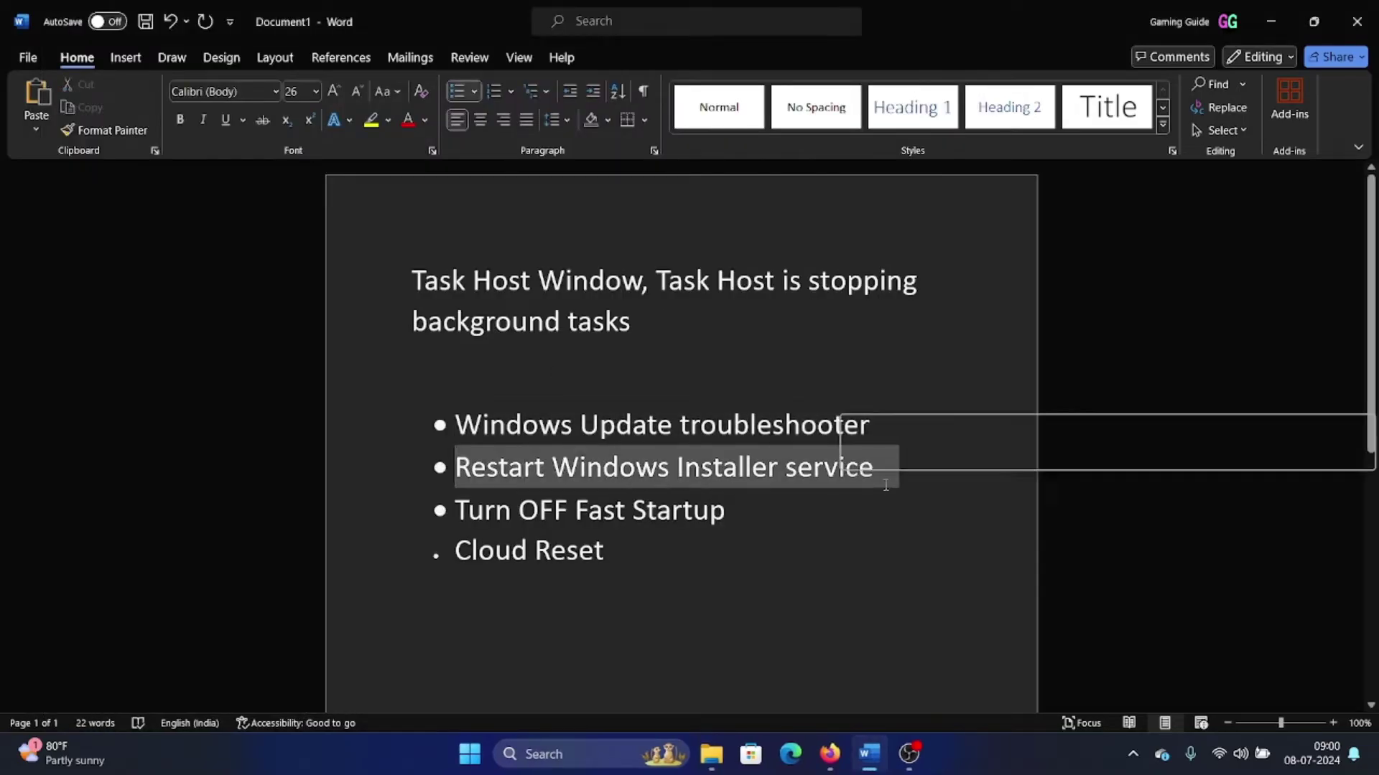
{"action": "left_click", "coordinate": [544, 754]}
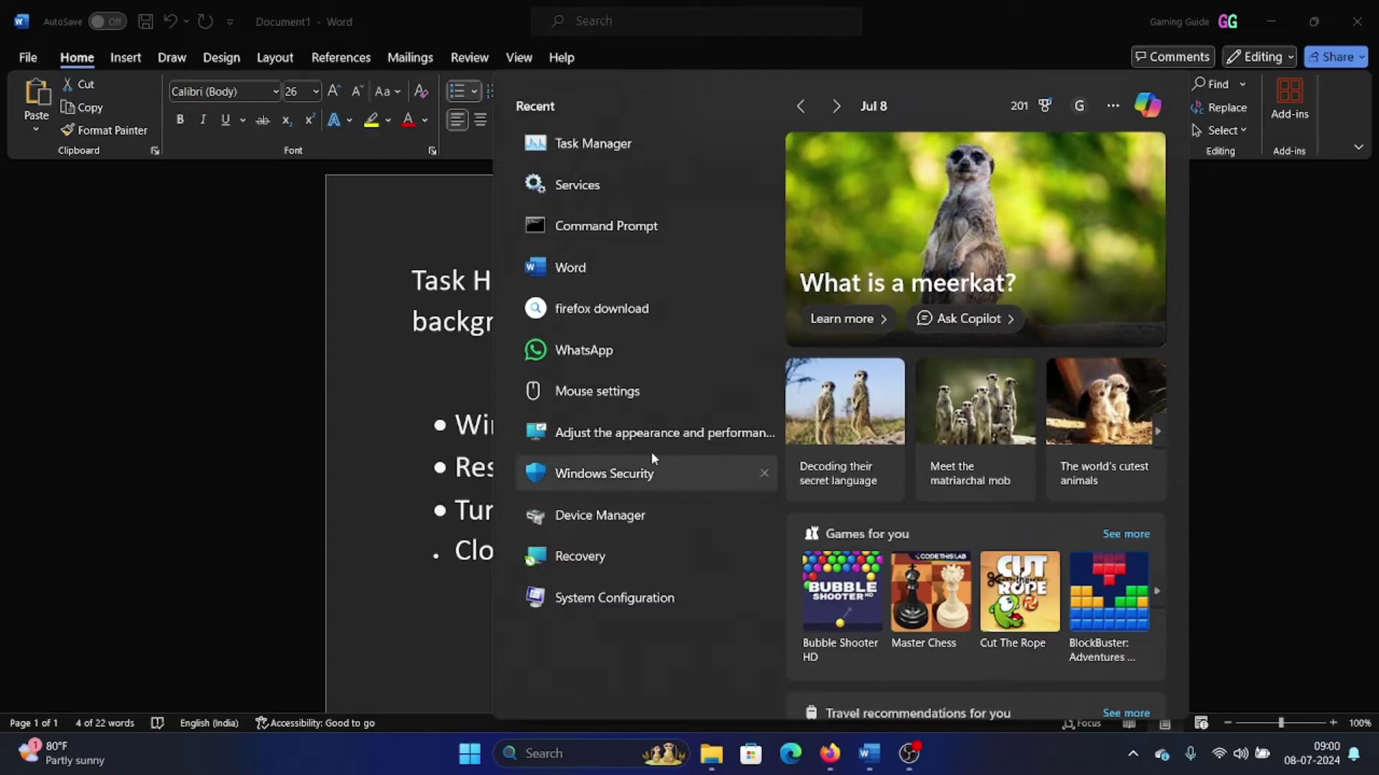
- Start the Windows Installer service from the Services console
{"action": "left_click", "coordinate": [659, 181]}
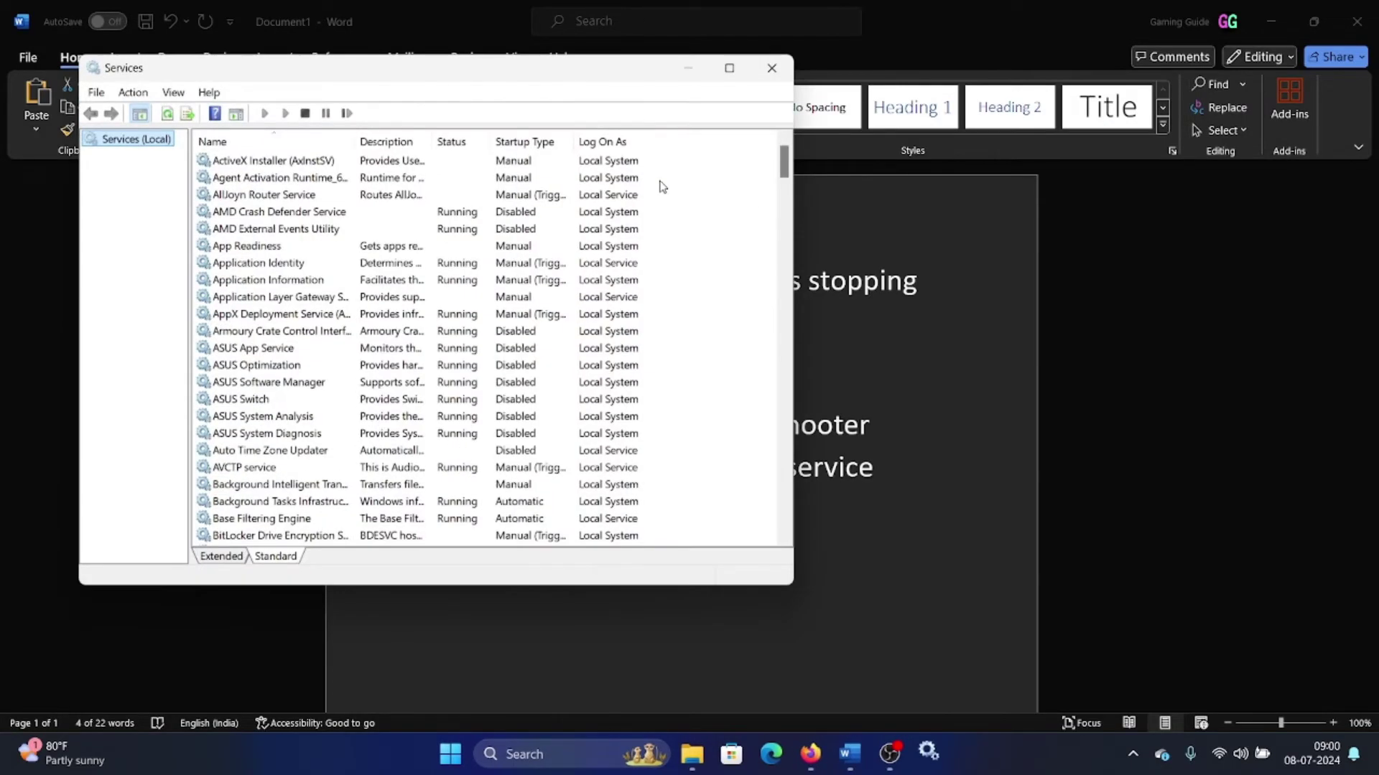
{"action": "mouse_move", "coordinate": [785, 162]}
{"action": "left_mouse_down"}
{"action": "mouse_move", "coordinate": [778, 507]}
{"action": "mouse_move", "coordinate": [779, 485]}
{"action": "left_mouse_up"}
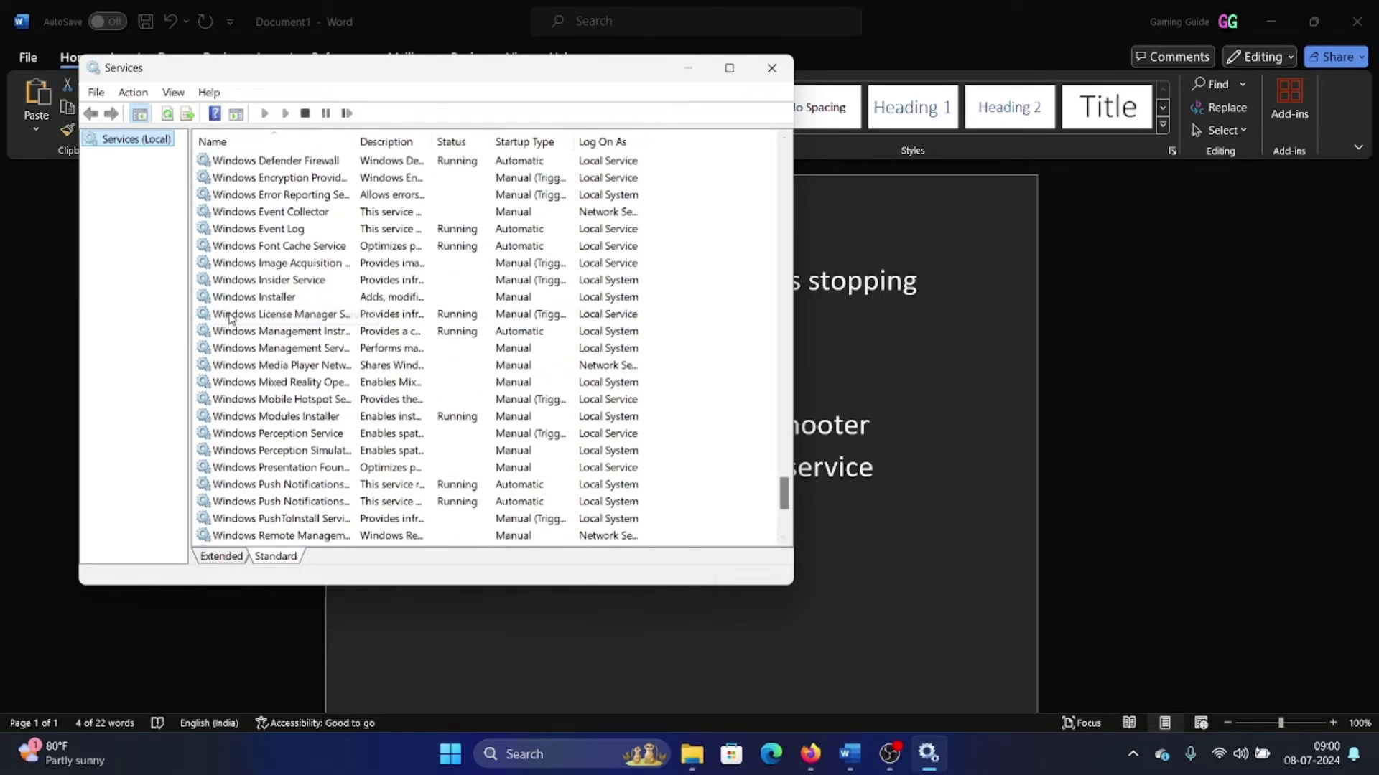
{"action": "right_click", "coordinate": [254, 297]}
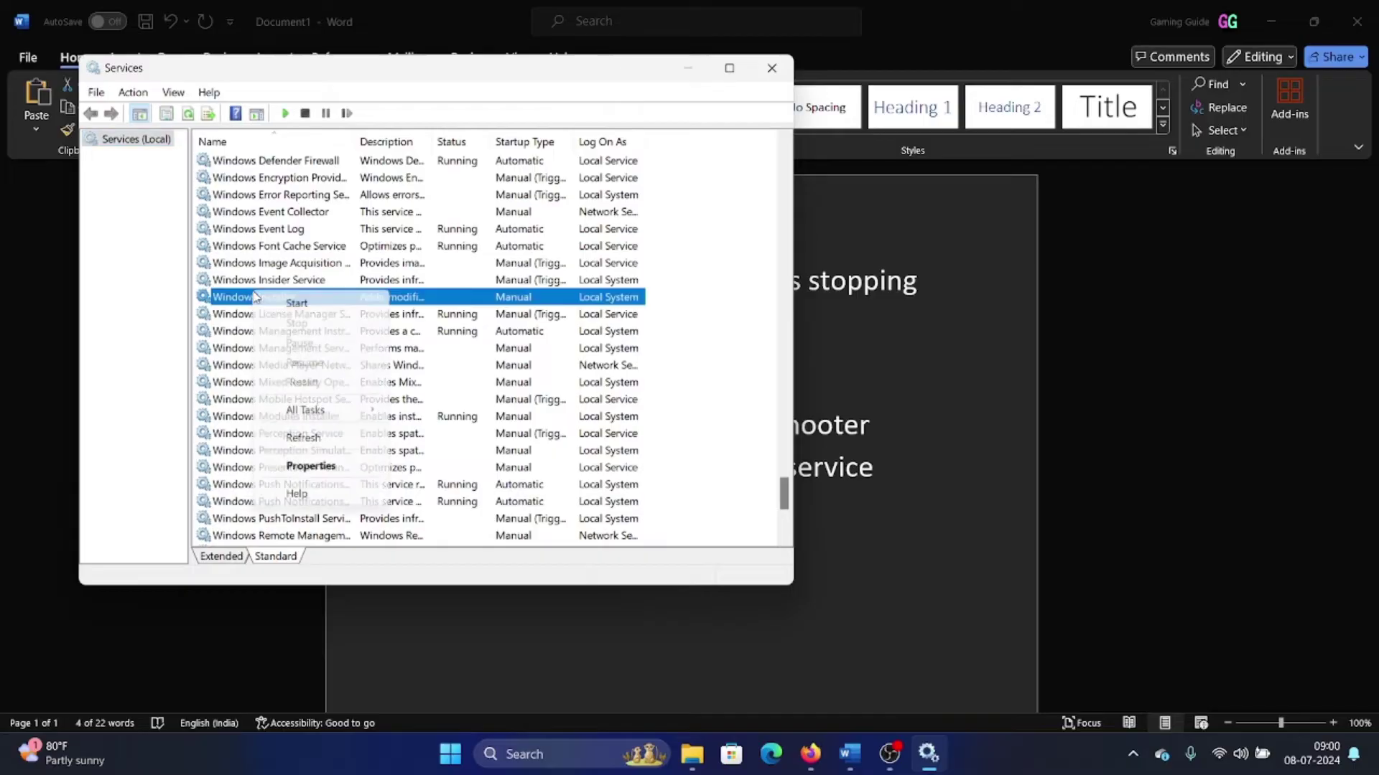
{"action": "left_click", "coordinate": [315, 310]}
- Back in Word, highlight the 'Turn OFF Fast Startup' fix in the list
{"action": "left_click", "coordinate": [858, 371]}
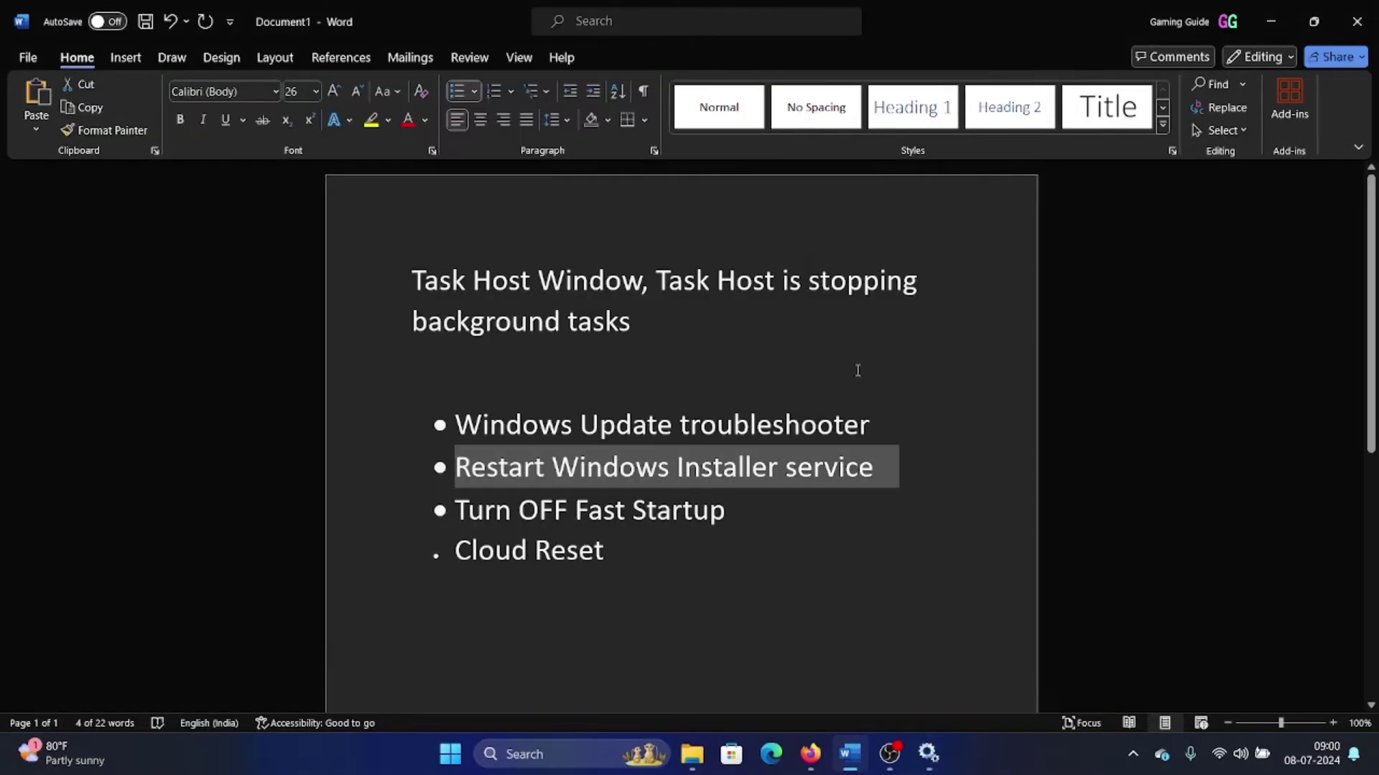
{"action": "left_click", "coordinate": [497, 506]}
{"action": "left_click_drag", "start_coordinate": [457, 511], "coordinate": [701, 512]}
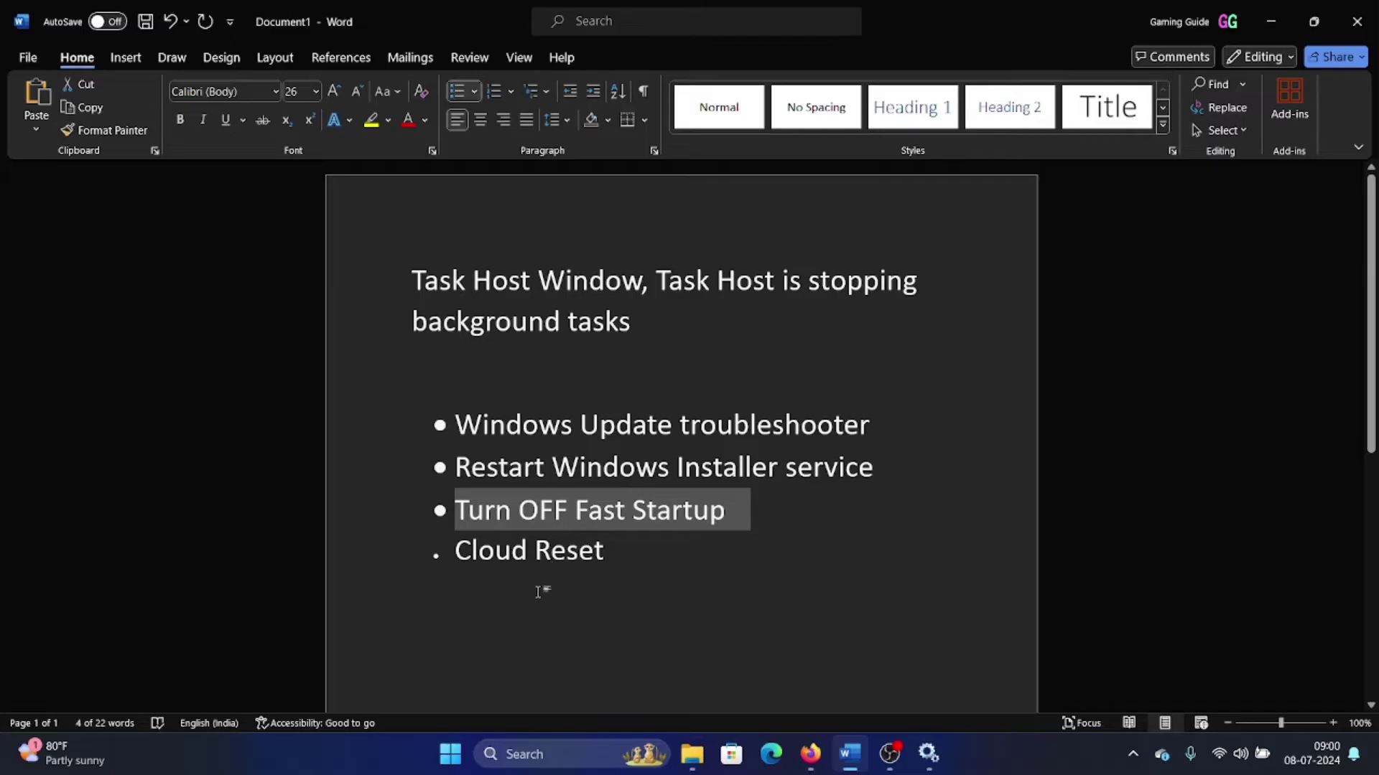
- Uncheck 'Turn on fast startup' in powercfg.cpl shutdown settings, save, and close the window
{"action": "key", "text": "super+r"}
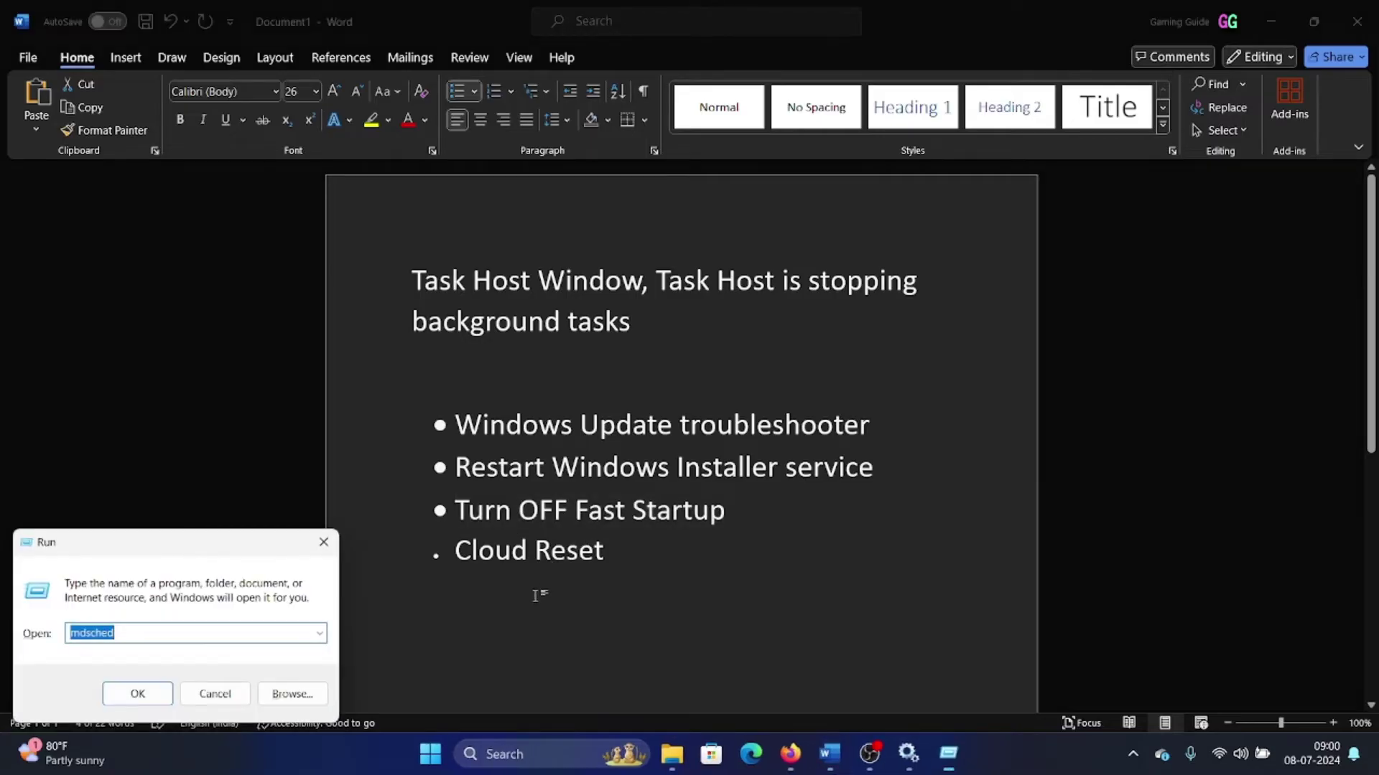
{"action": "type", "text": "power"}
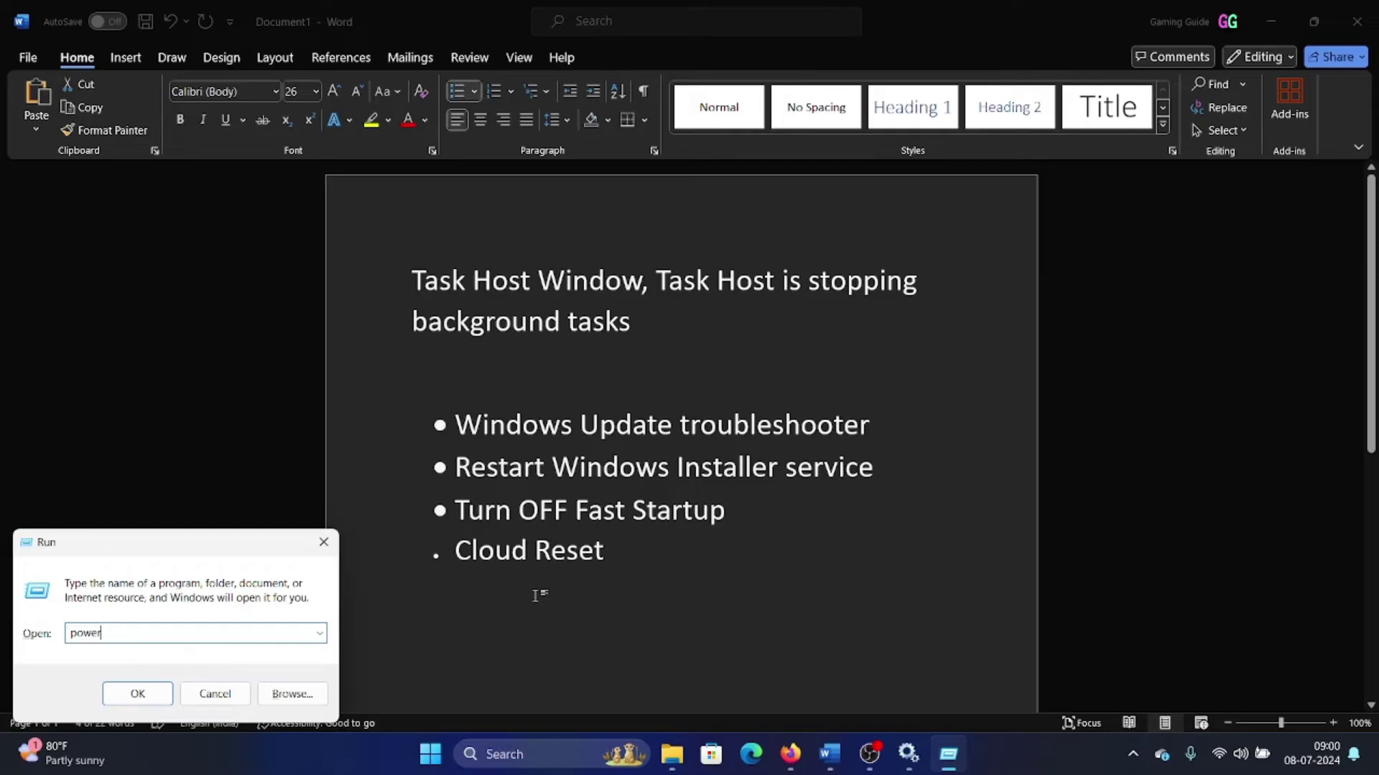
{"action": "type", "text": "l"}
{"action": "key", "text": "Return"}
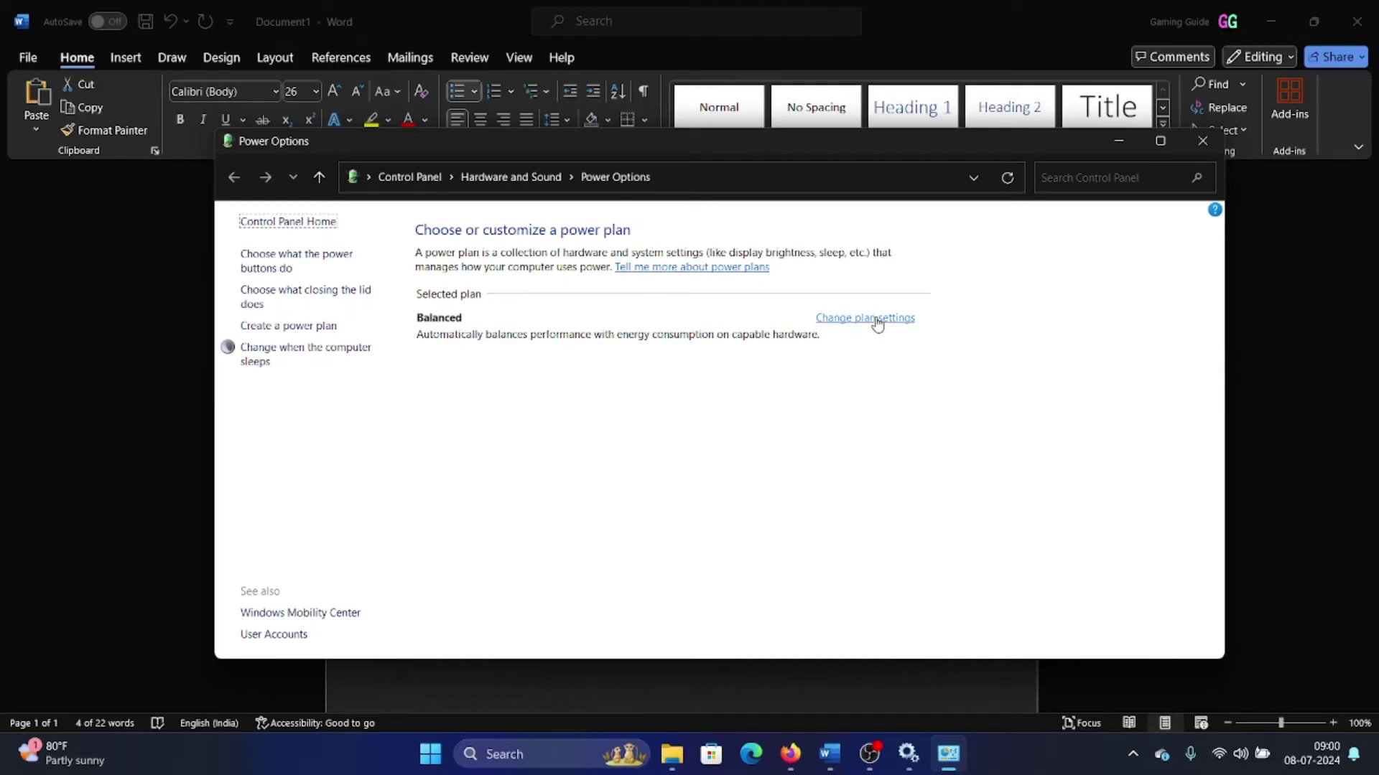
{"action": "left_click", "coordinate": [286, 267]}
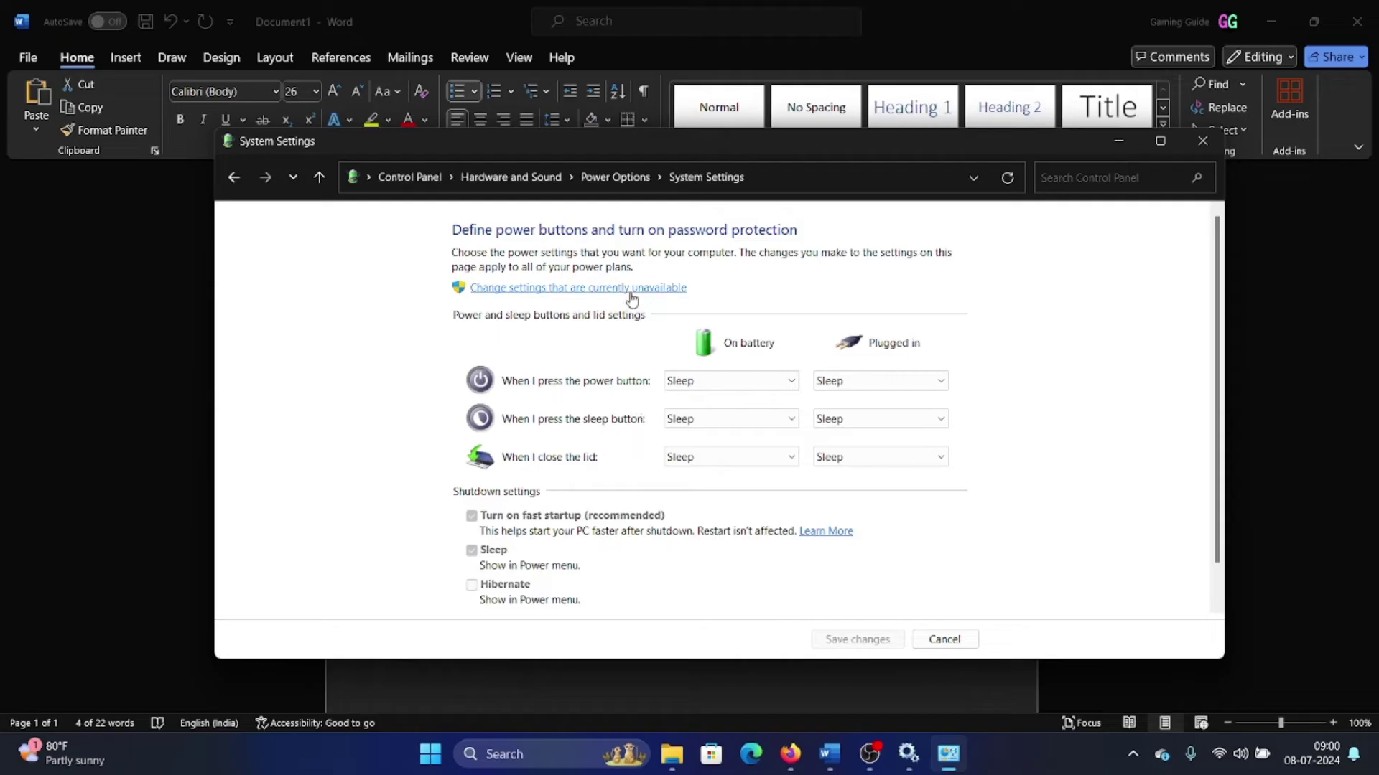
{"action": "left_click", "coordinate": [633, 290]}
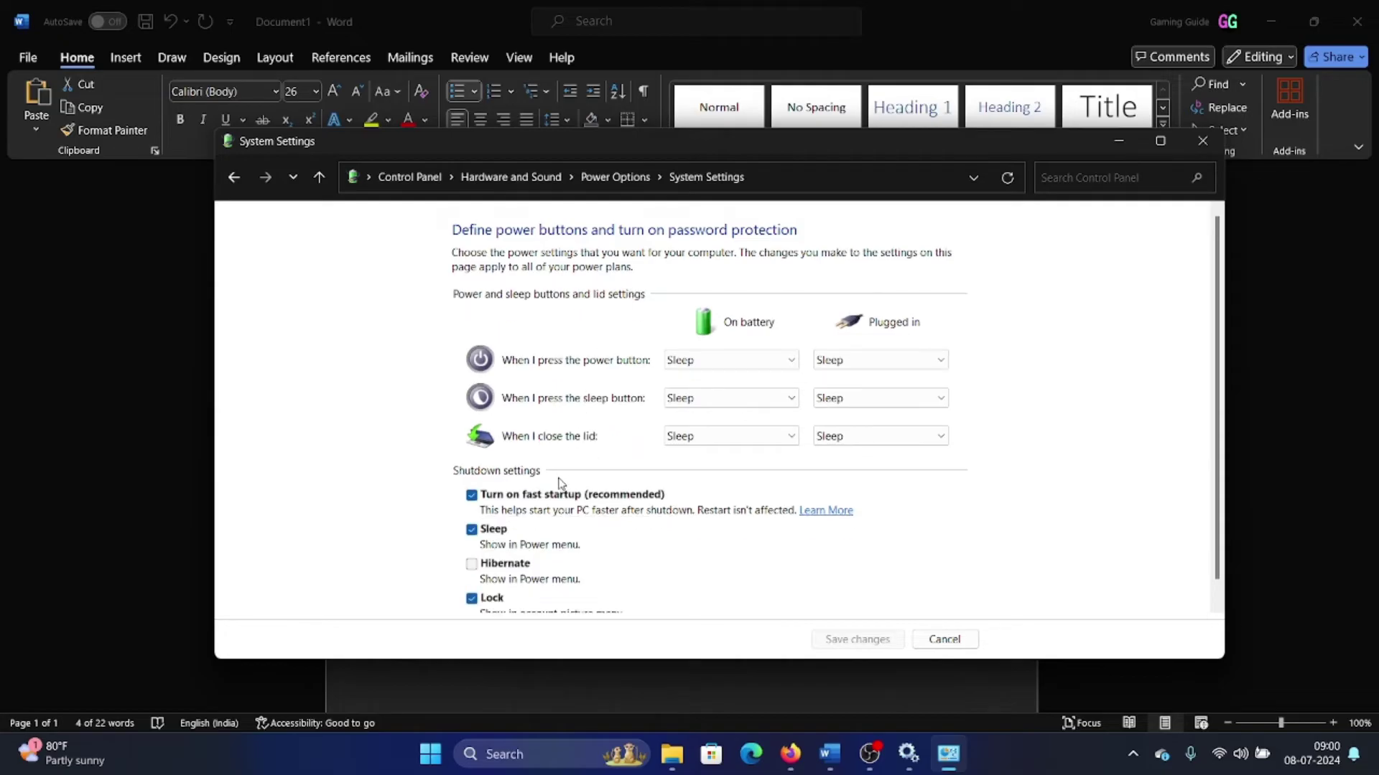
{"action": "left_click", "coordinate": [473, 495]}
{"action": "left_click", "coordinate": [853, 640]}
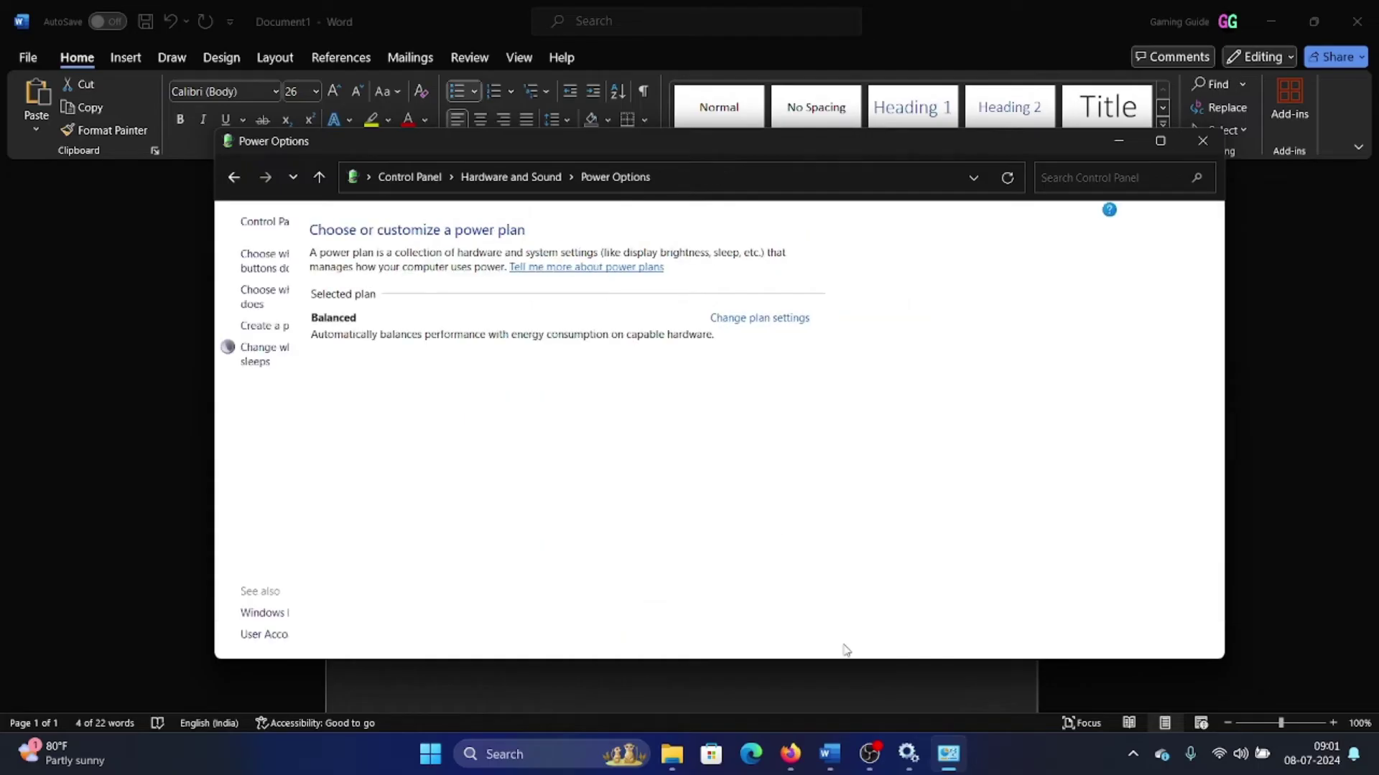
{"action": "left_click", "coordinate": [1192, 145]}
{"action": "left_click", "coordinate": [549, 565]}
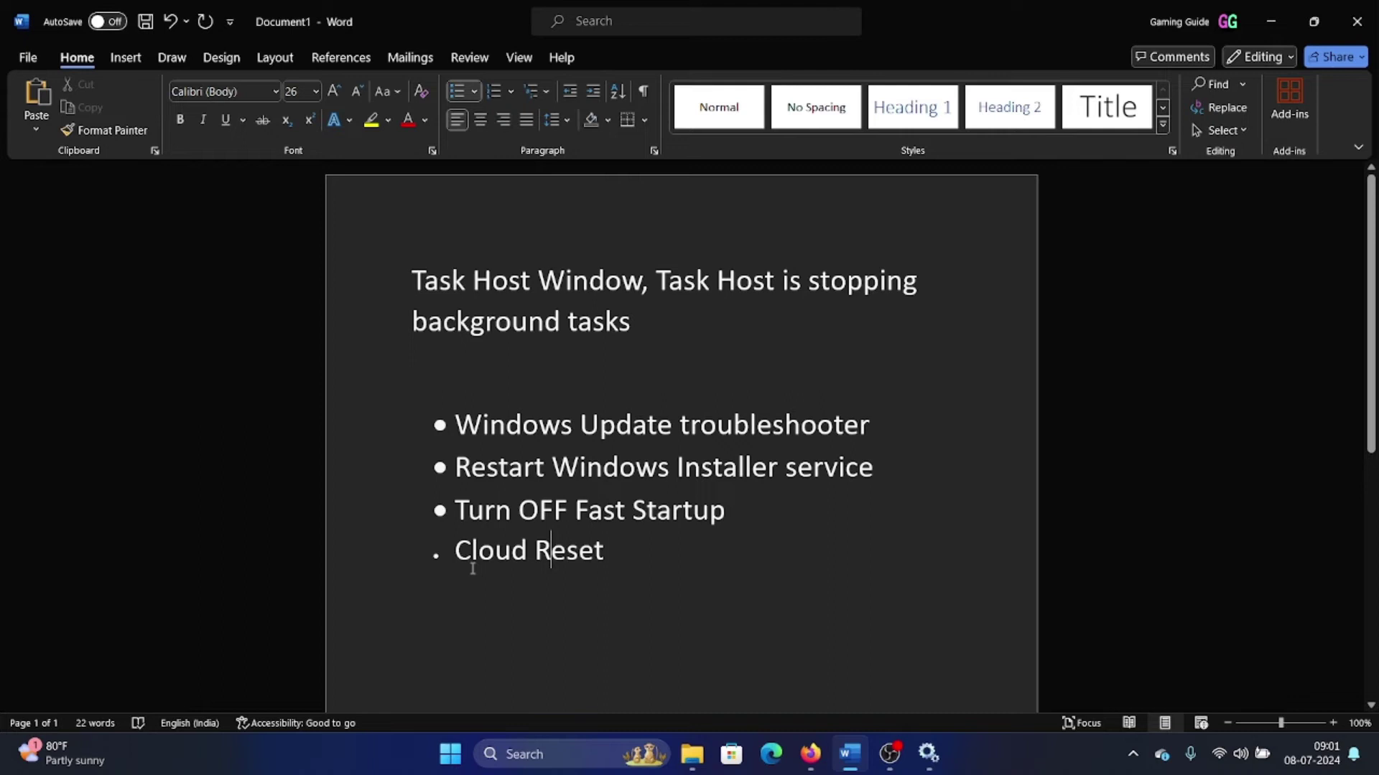
{"action": "left_click_drag", "start_coordinate": [458, 549], "coordinate": [629, 547]}
{"action": "left_click", "coordinate": [627, 547]}
- Begin Reset this PC from Settings > System > Recovery with Remove everything, then cancel
{"action": "right_click", "coordinate": [450, 755]}
{"action": "left_click", "coordinate": [453, 559]}
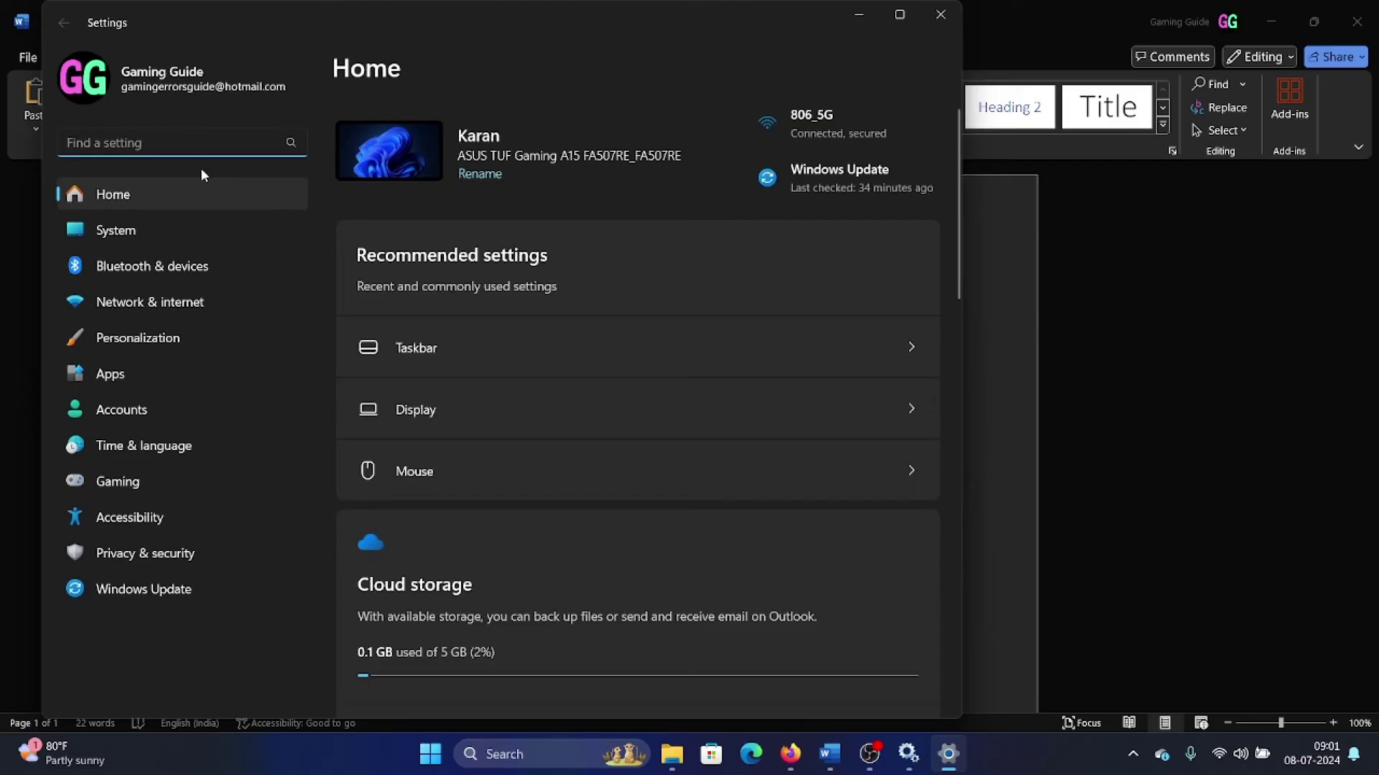
{"action": "left_click", "coordinate": [155, 227]}
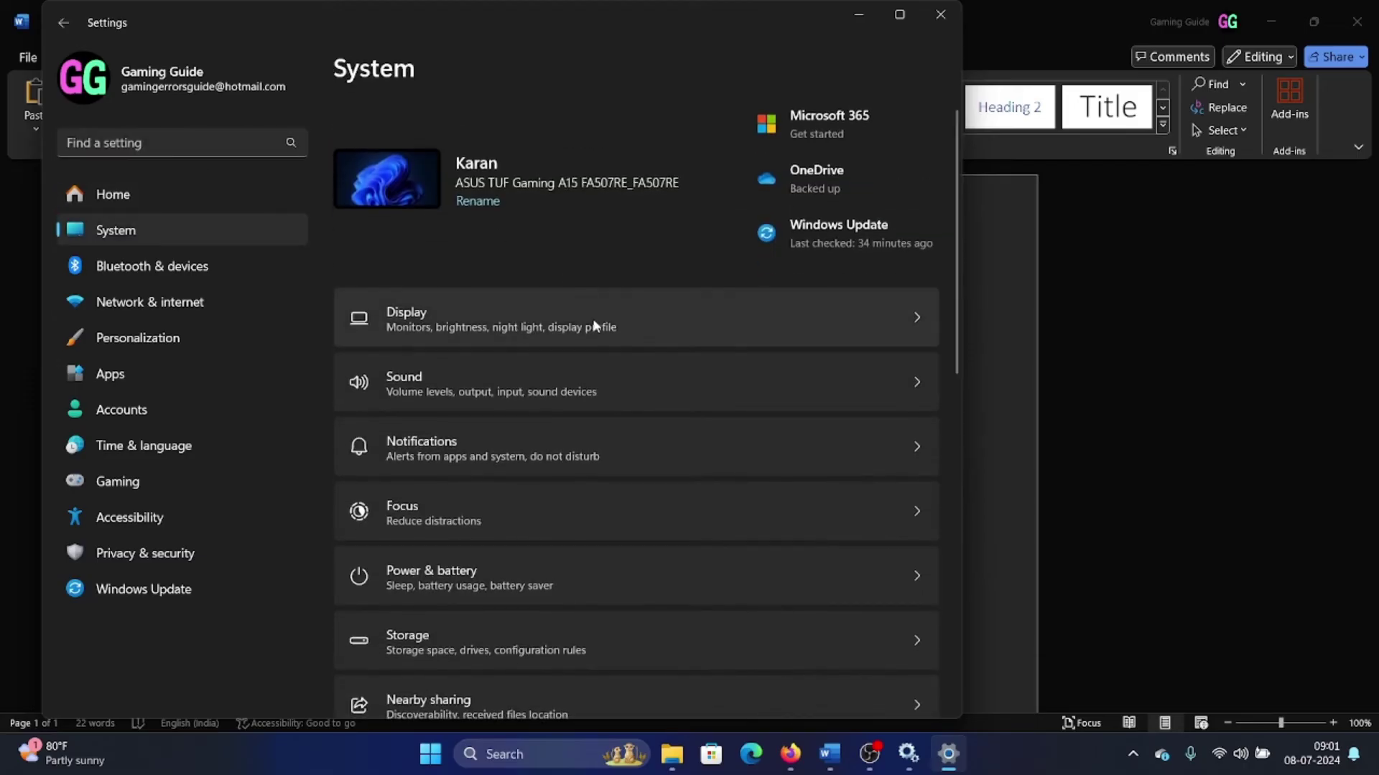
{"action": "scroll", "coordinate": [579, 502], "scroll_direction": "down", "scroll_amount": 3}
{"action": "scroll", "coordinate": [581, 502], "scroll_direction": "down", "scroll_amount": 2}
{"action": "scroll", "coordinate": [579, 502], "scroll_direction": "down", "scroll_amount": 2}
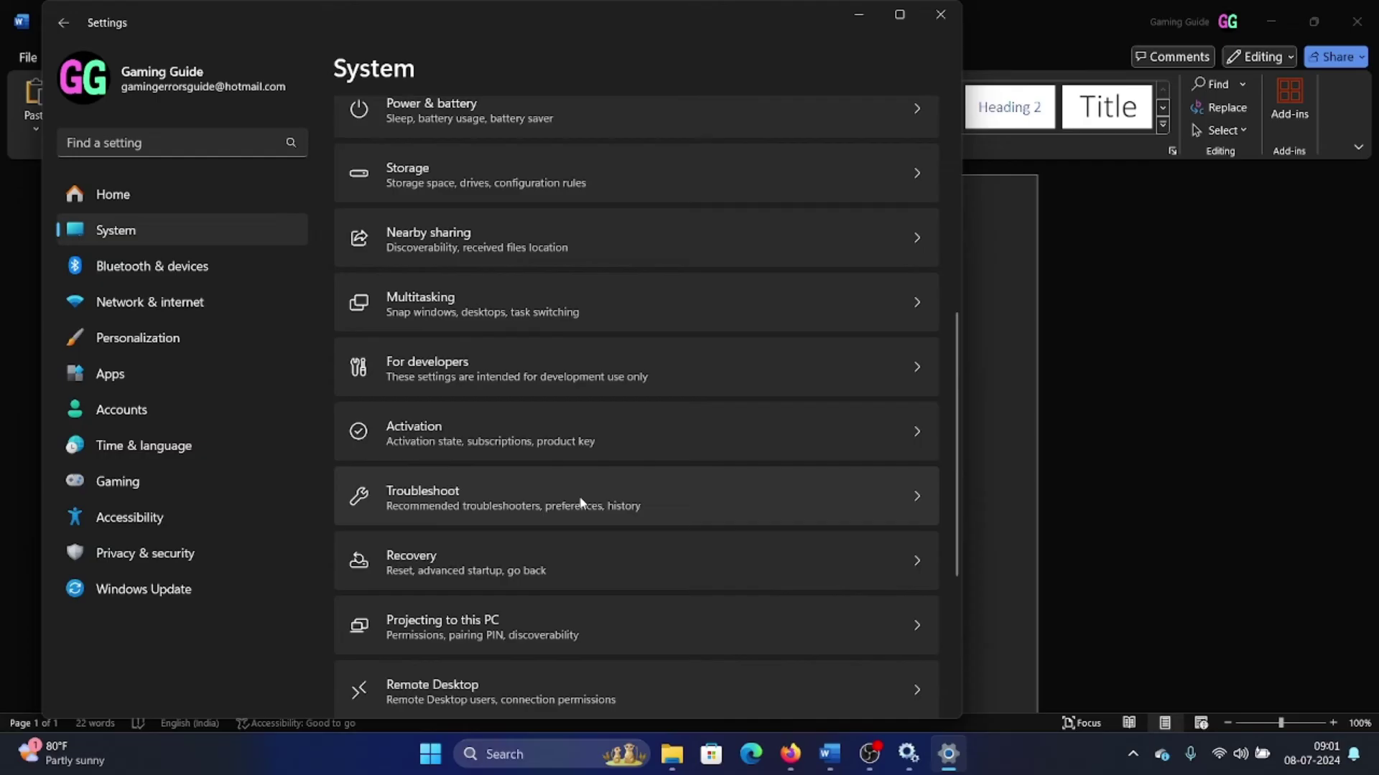
{"action": "left_click", "coordinate": [581, 572]}
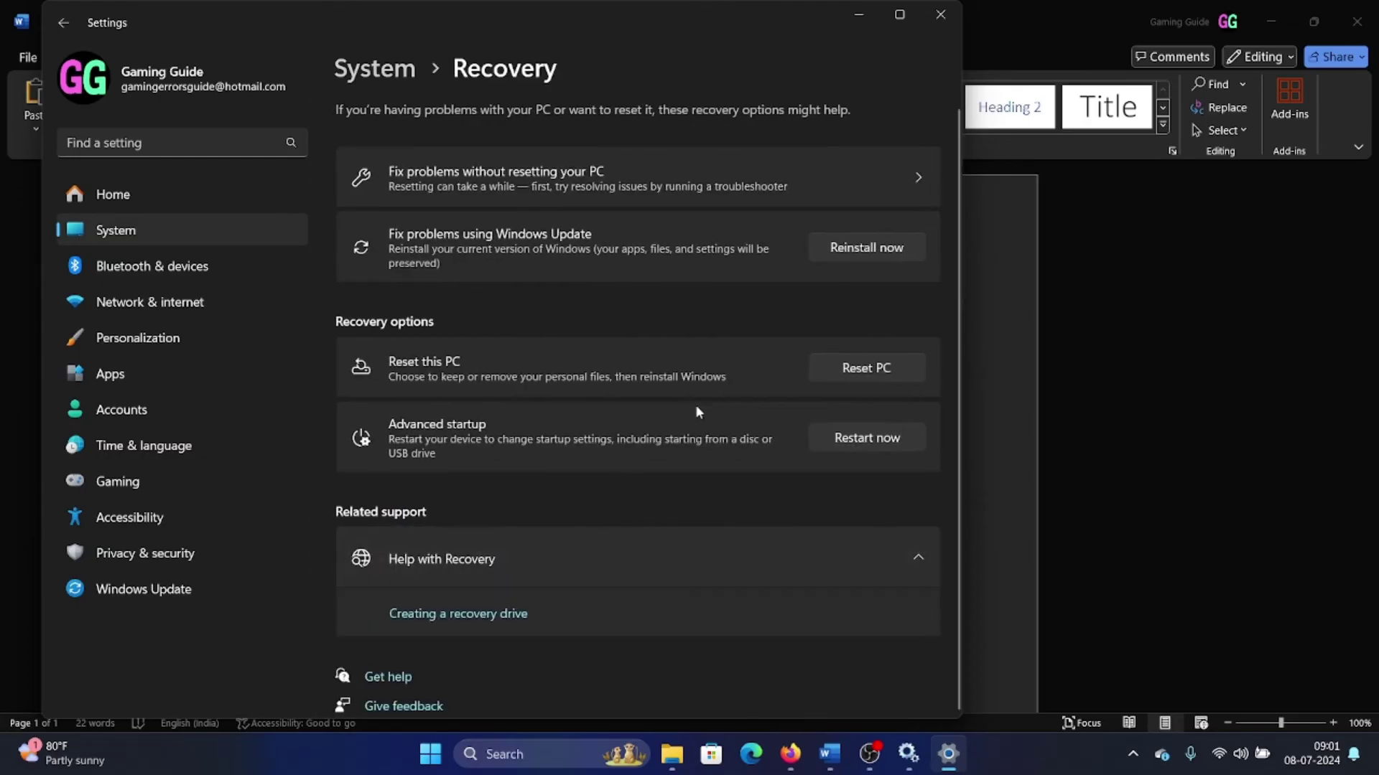
{"action": "left_click", "coordinate": [886, 374]}
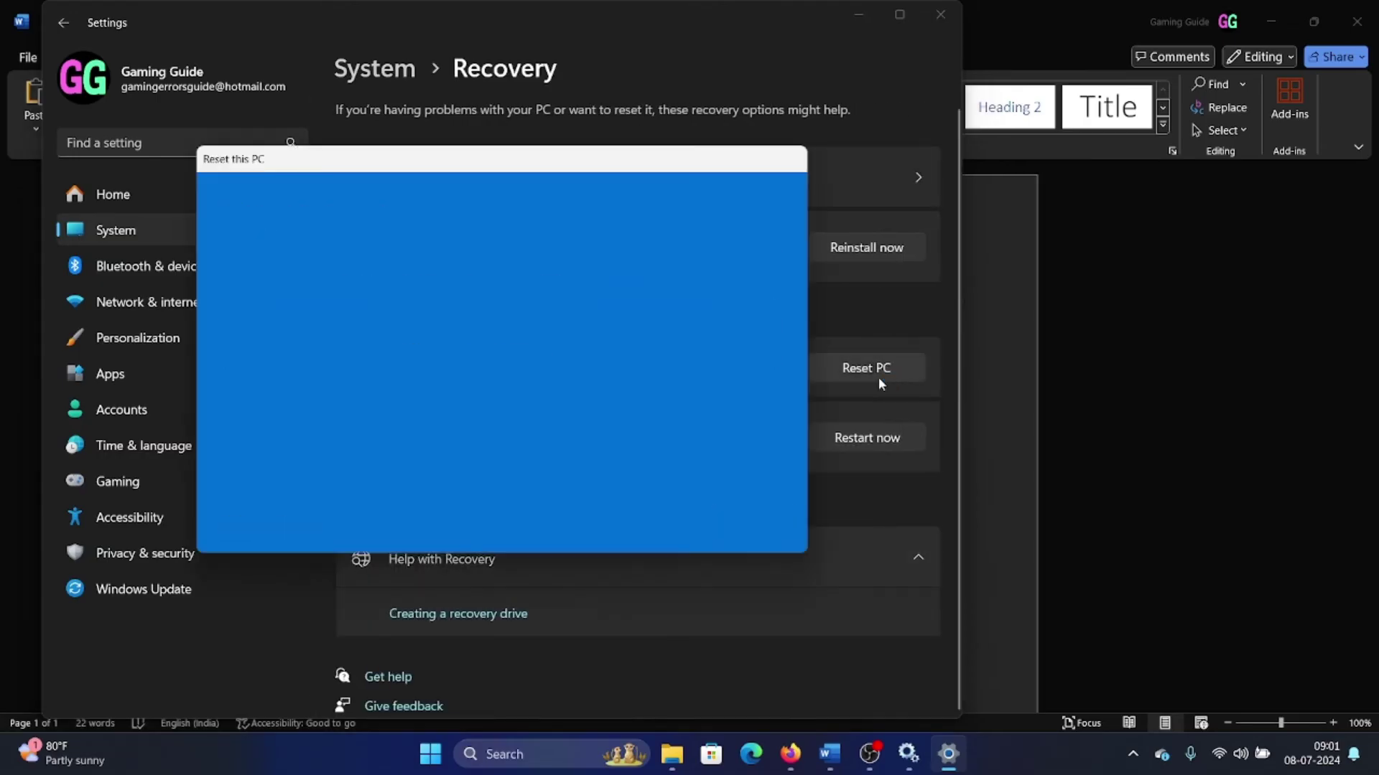
{"action": "left_click", "coordinate": [594, 343]}
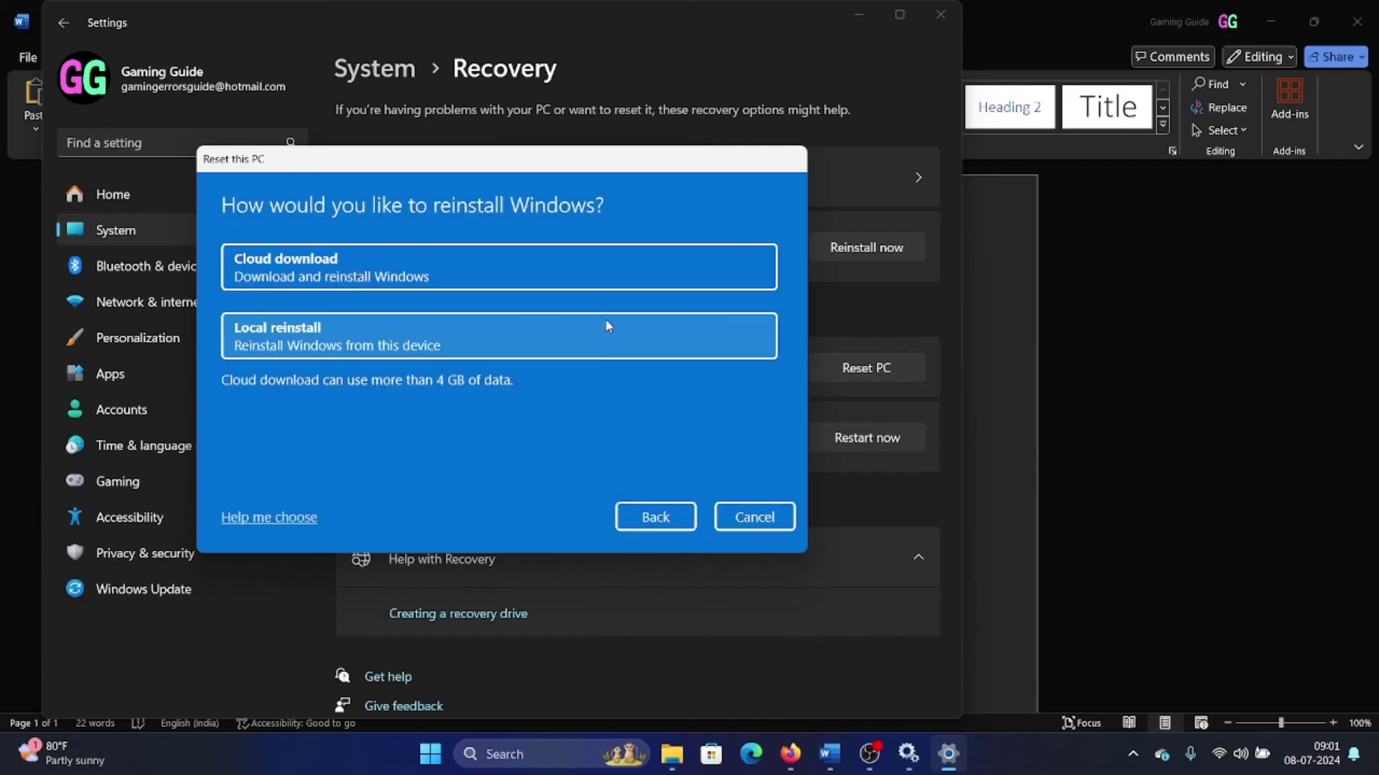
{"action": "left_click", "coordinate": [756, 517]}
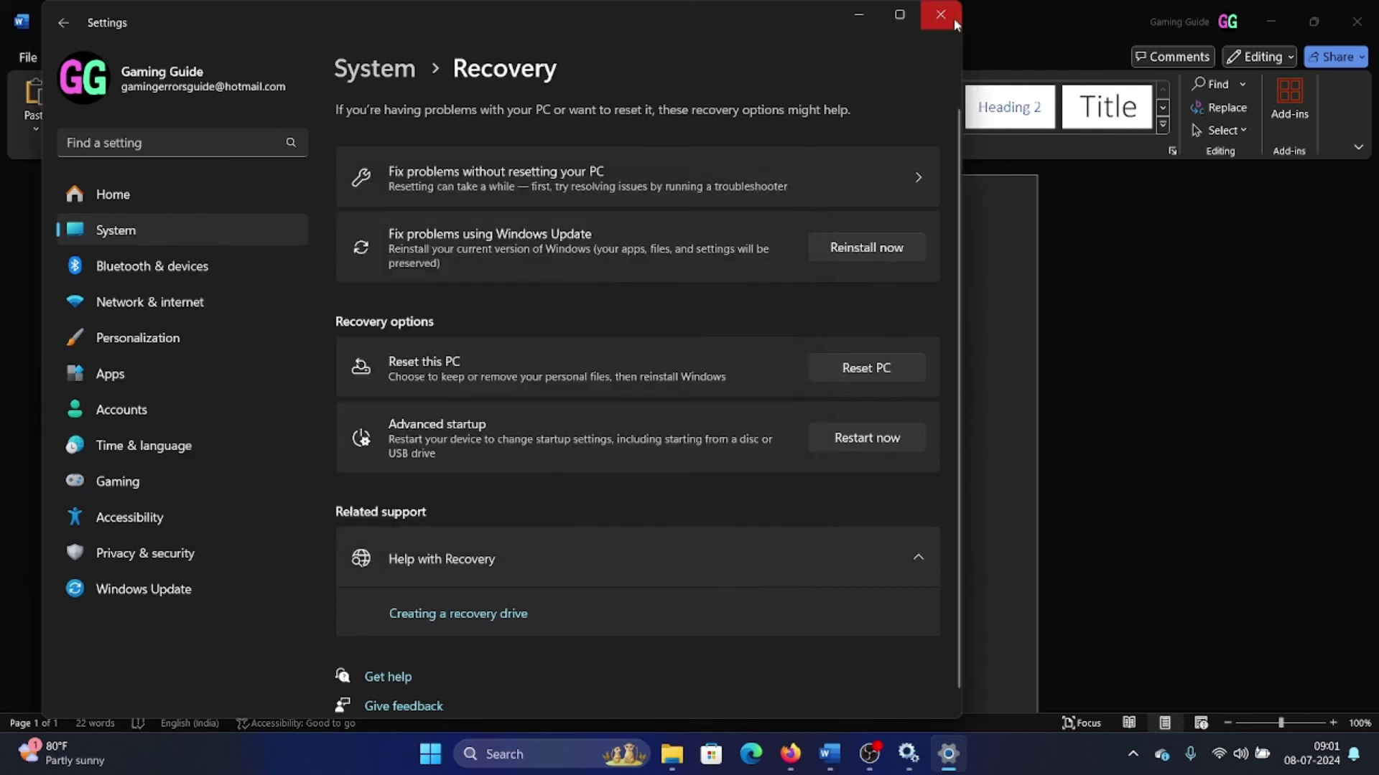
{"action": "left_click", "coordinate": [953, 19]}
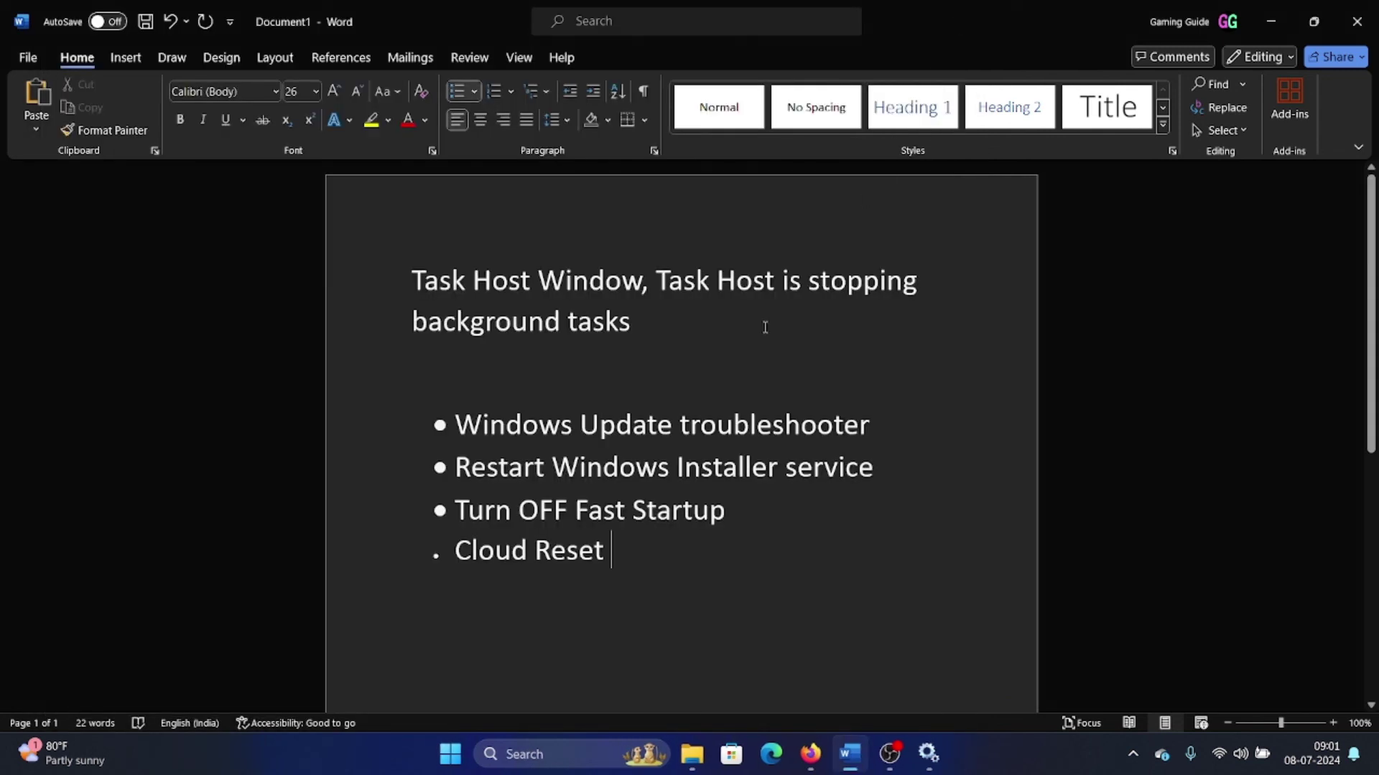